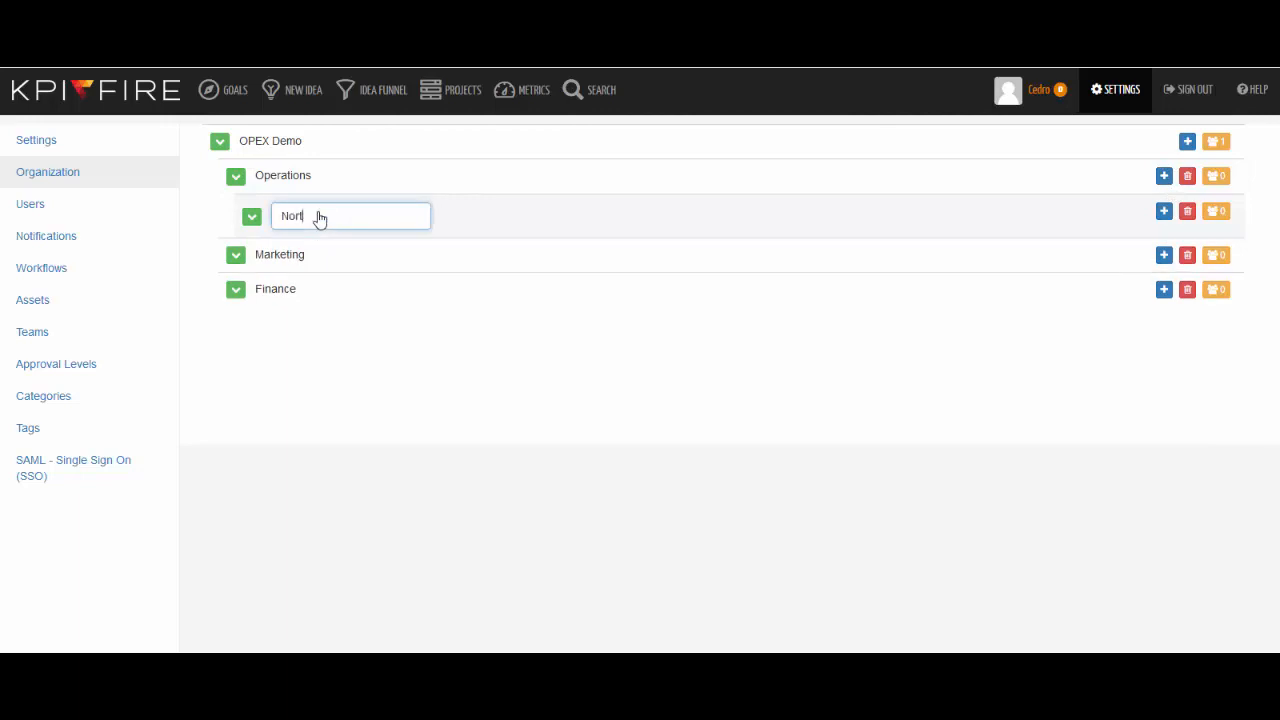
# Step: Name the first Operations sub-department North America Operations and add a second sub-department named EMEA Operations
pyautogui.write('h America Operations')
pyautogui.press('Return')
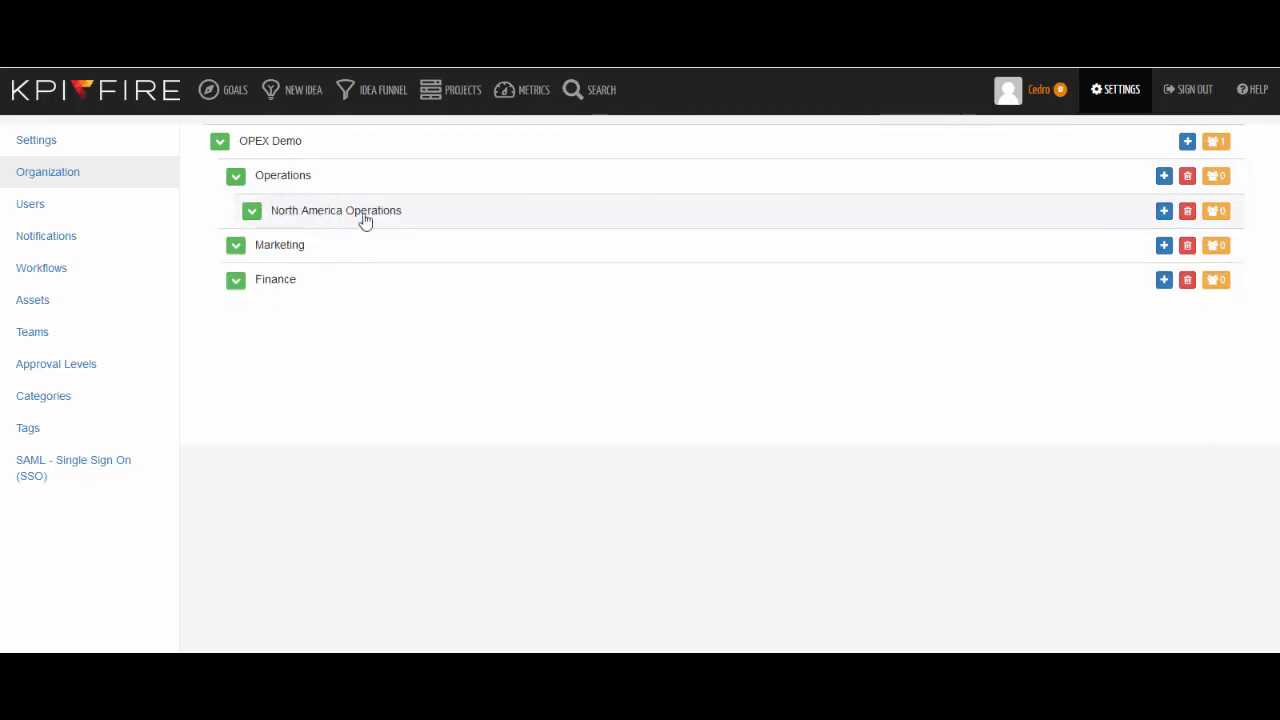
pyautogui.click(1164, 175)
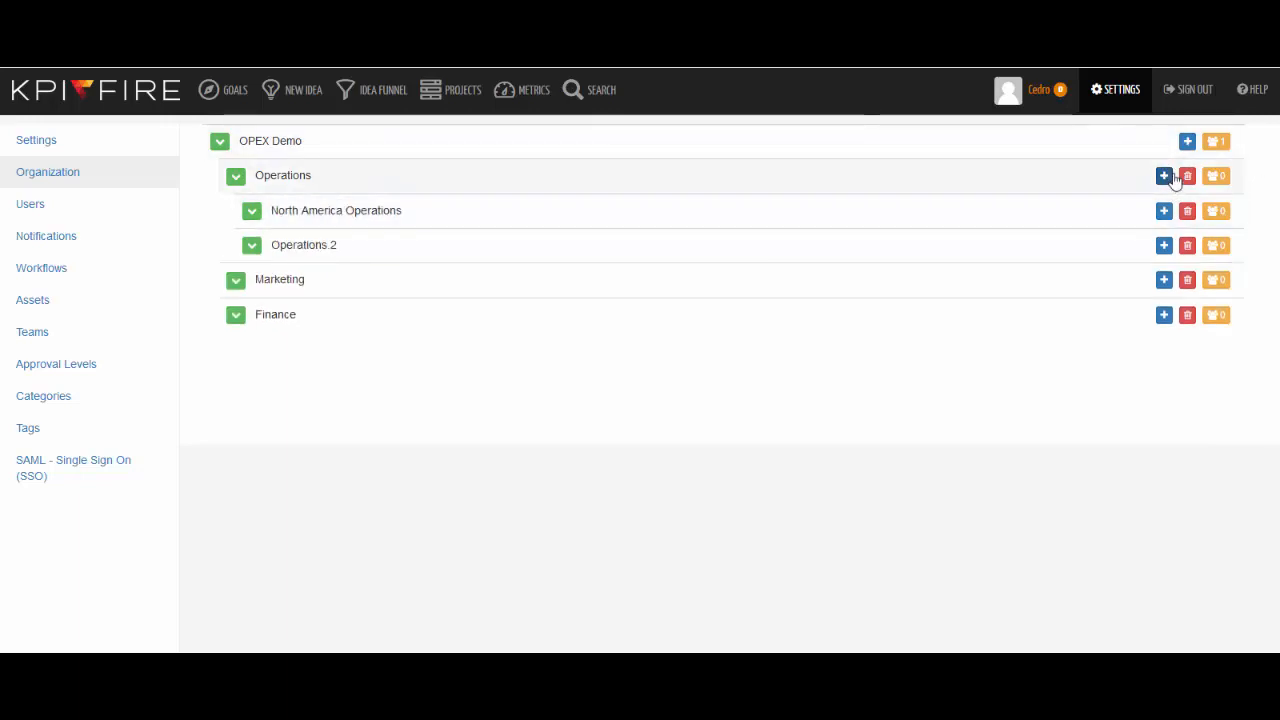
pyautogui.click(327, 246)
pyautogui.write('EMEA Operations')
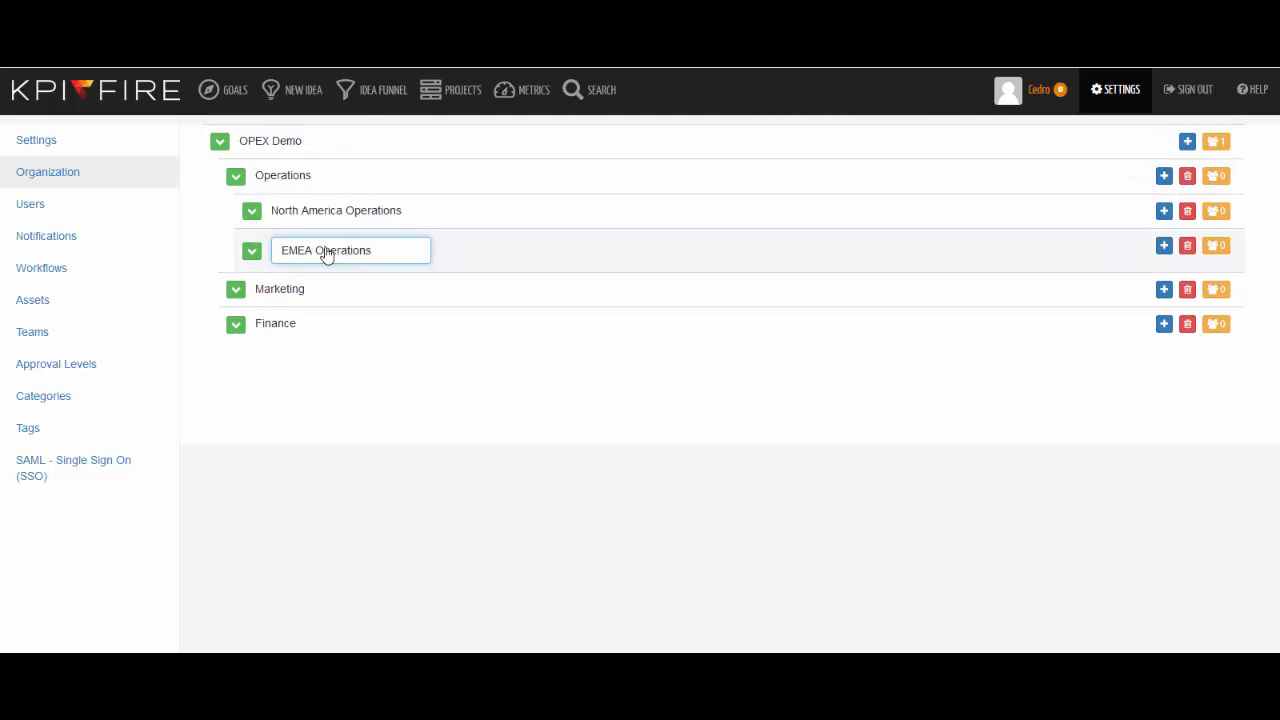
pyautogui.press('Return')
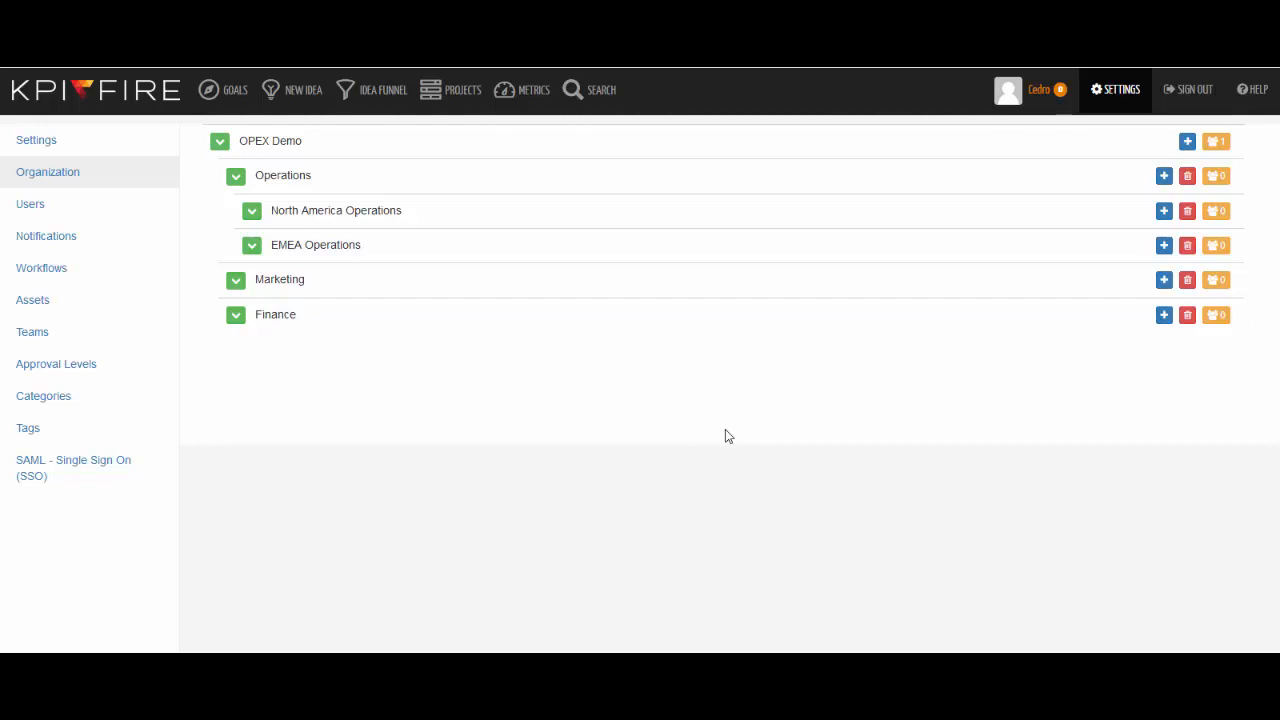
# Step: Create a new metric named Revenue Company Wide in the OPEX Demo department
pyautogui.click(531, 105)
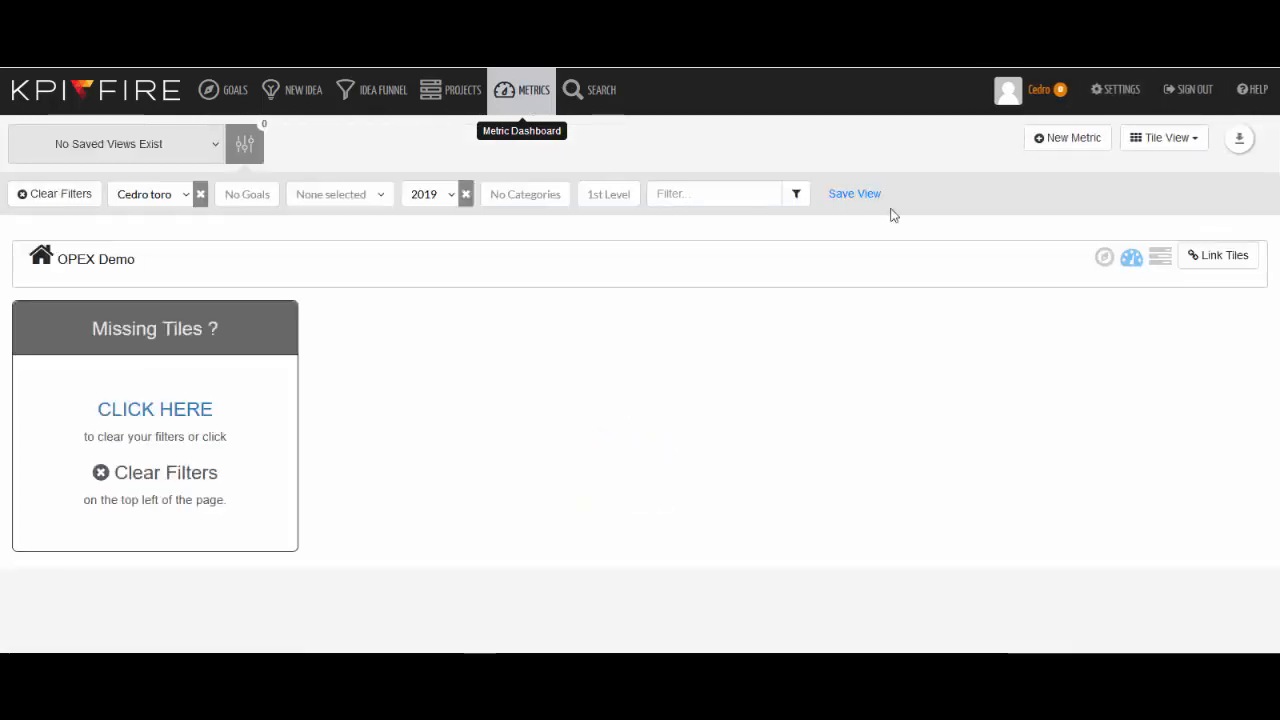
pyautogui.click(1068, 140)
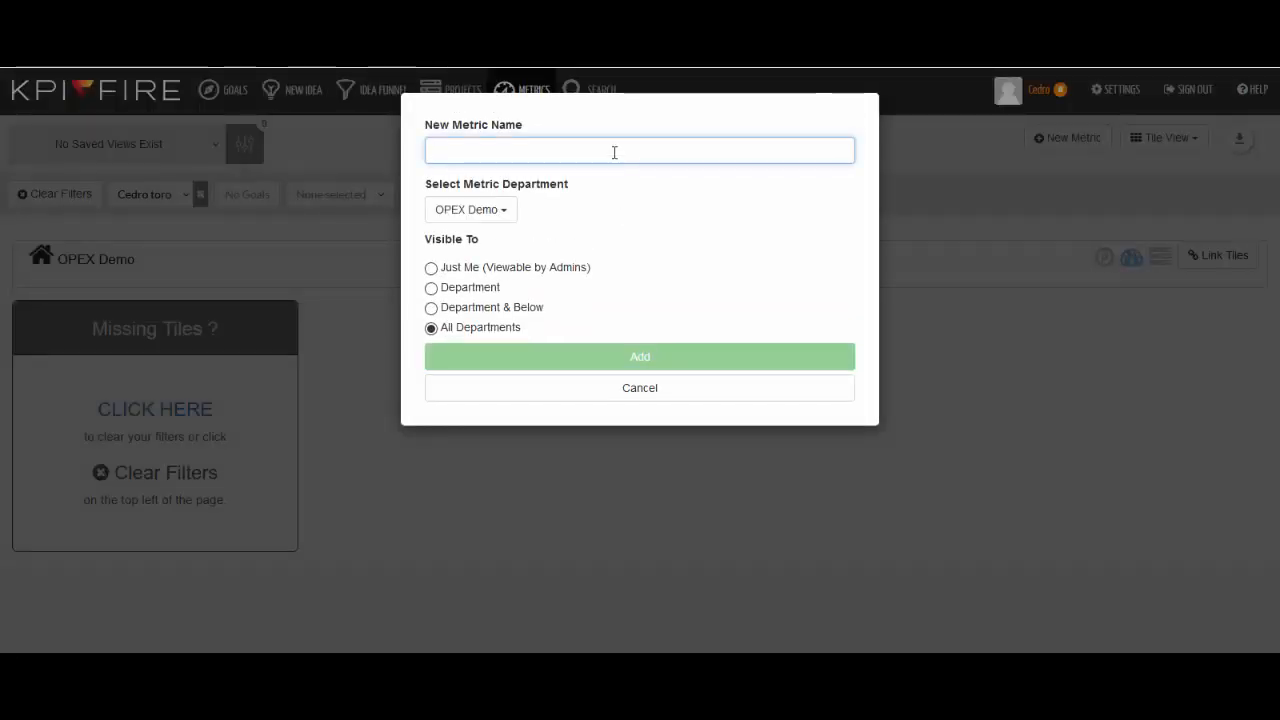
pyautogui.write('Revenue Company Wide')
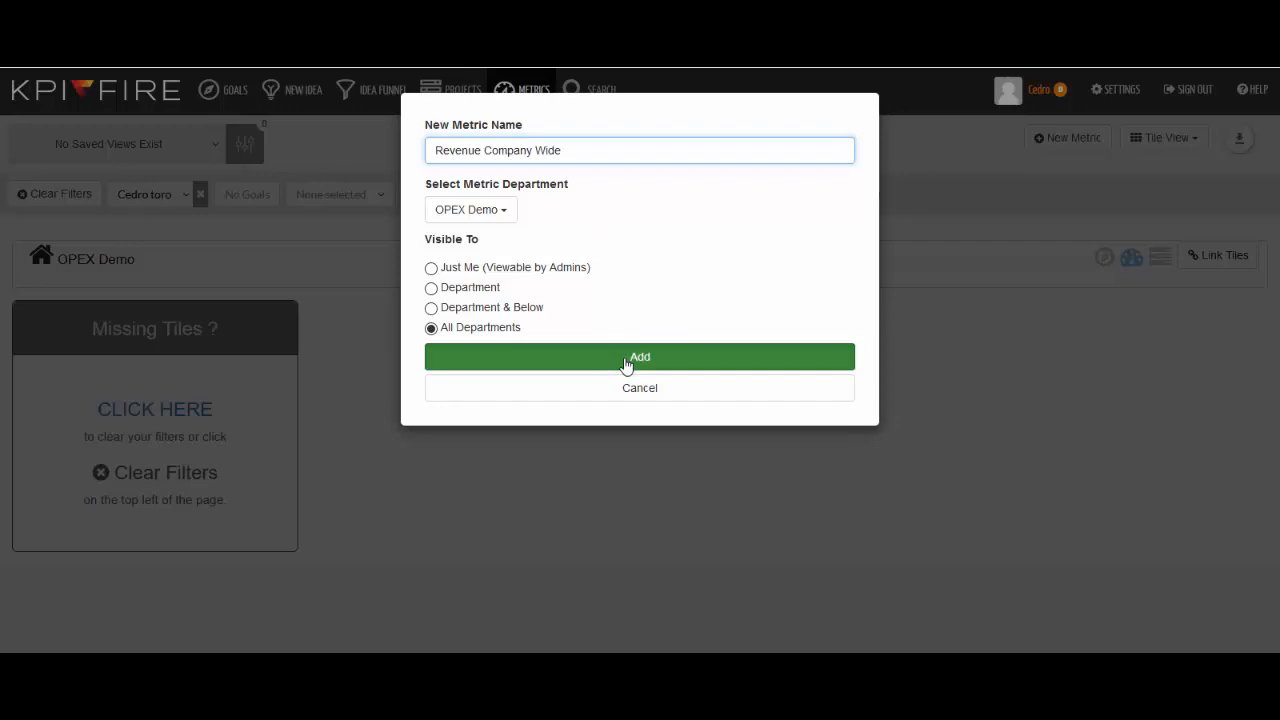
pyautogui.click(630, 357)
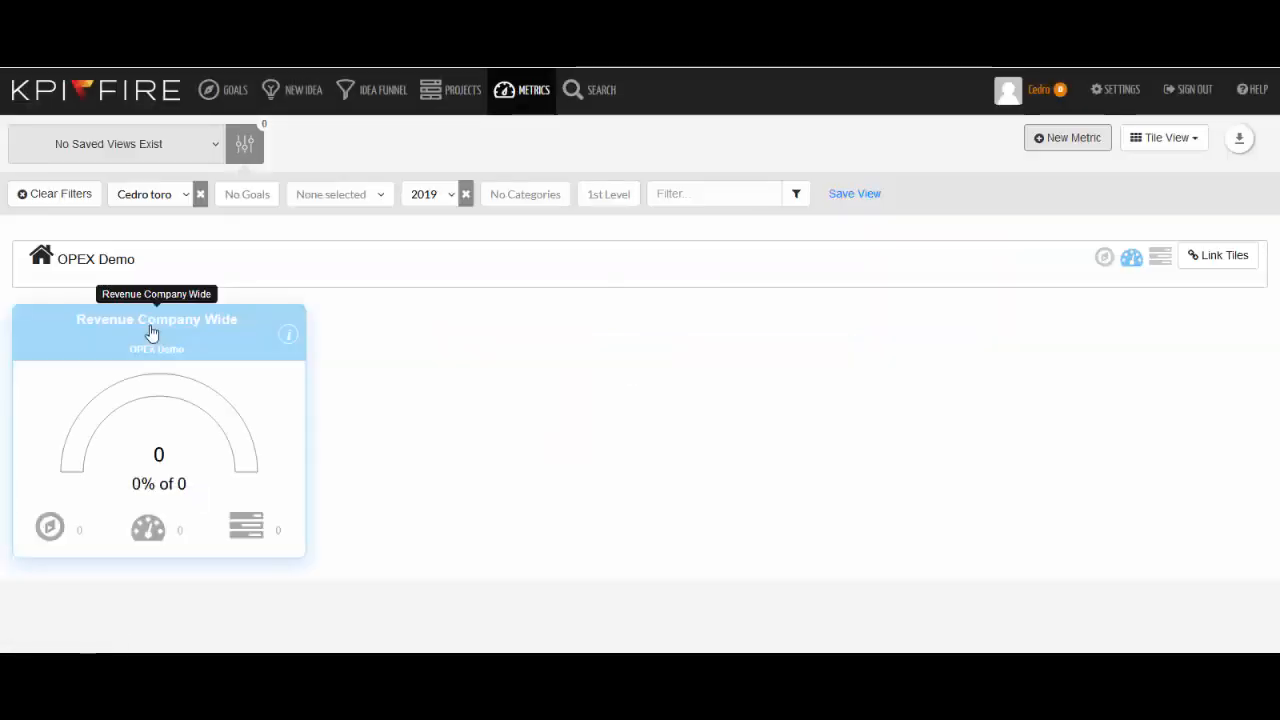
# Step: Open Revenue Company Wide's sub-metrics and add a metric named North America Revenue in the North America Operations department
pyautogui.click(157, 538)
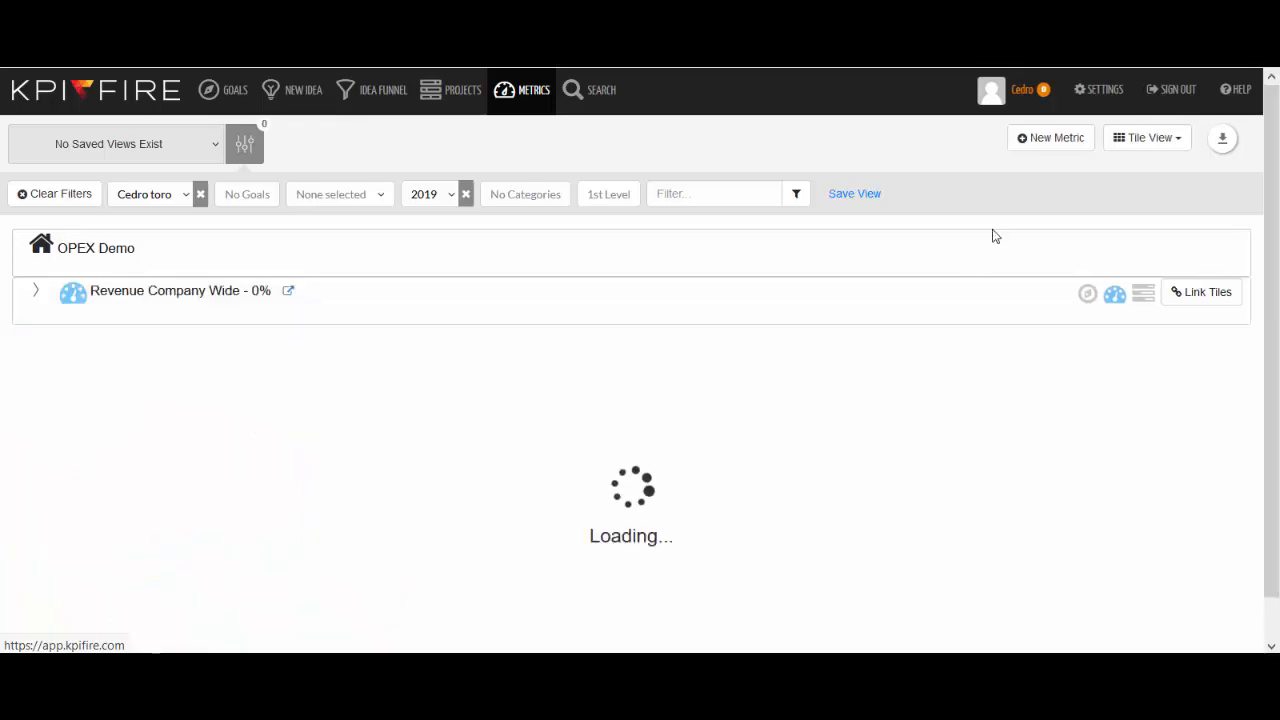
pyautogui.click(1040, 140)
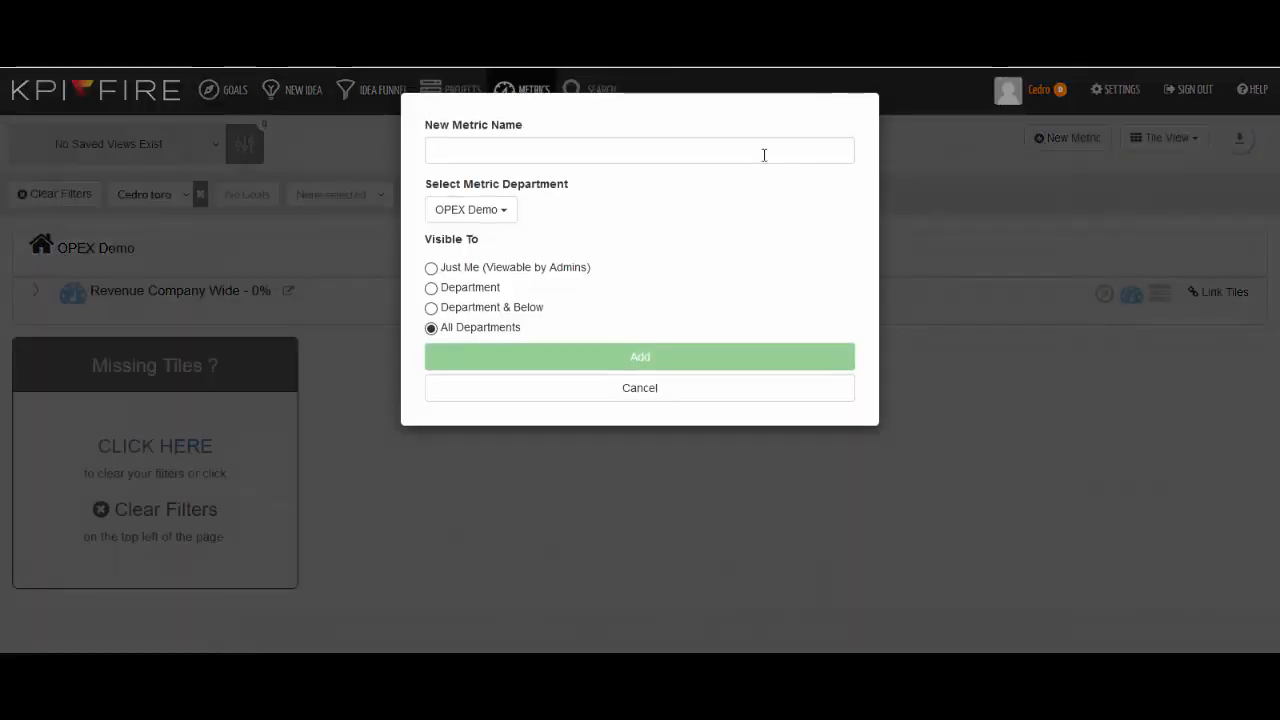
pyautogui.write('North America Revenue')
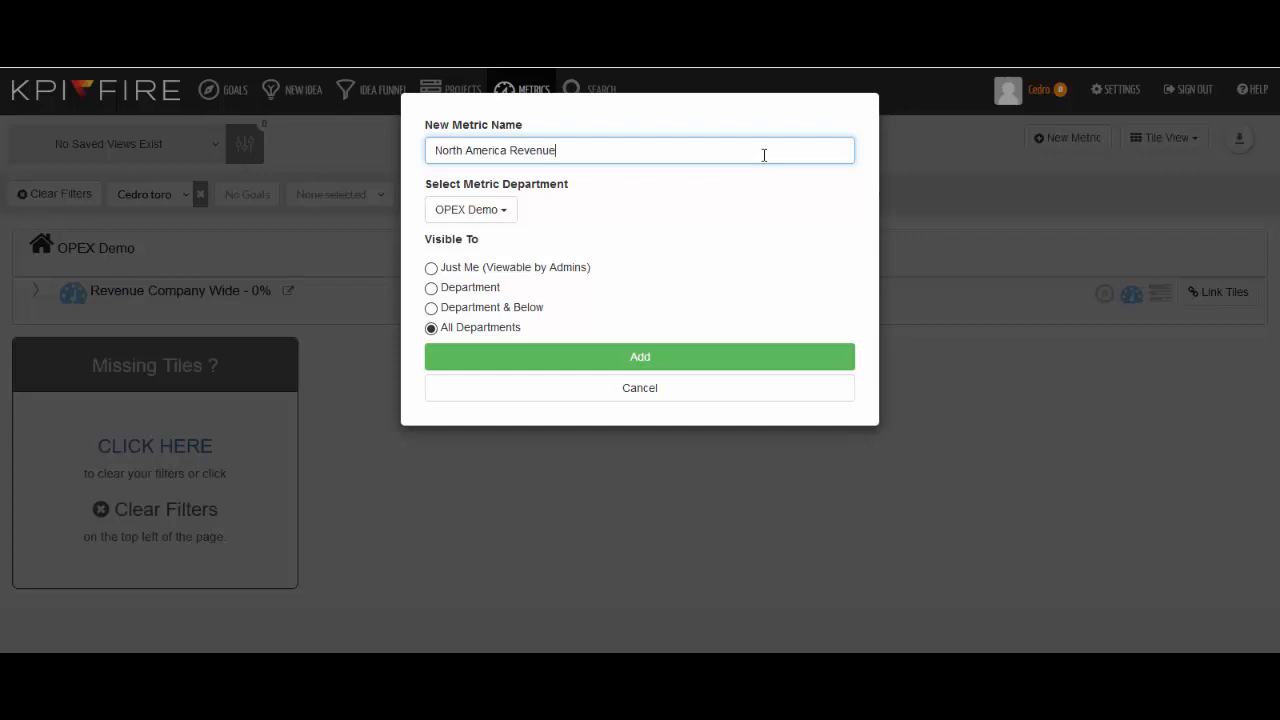
pyautogui.press('Tab')
pyautogui.press('Return')
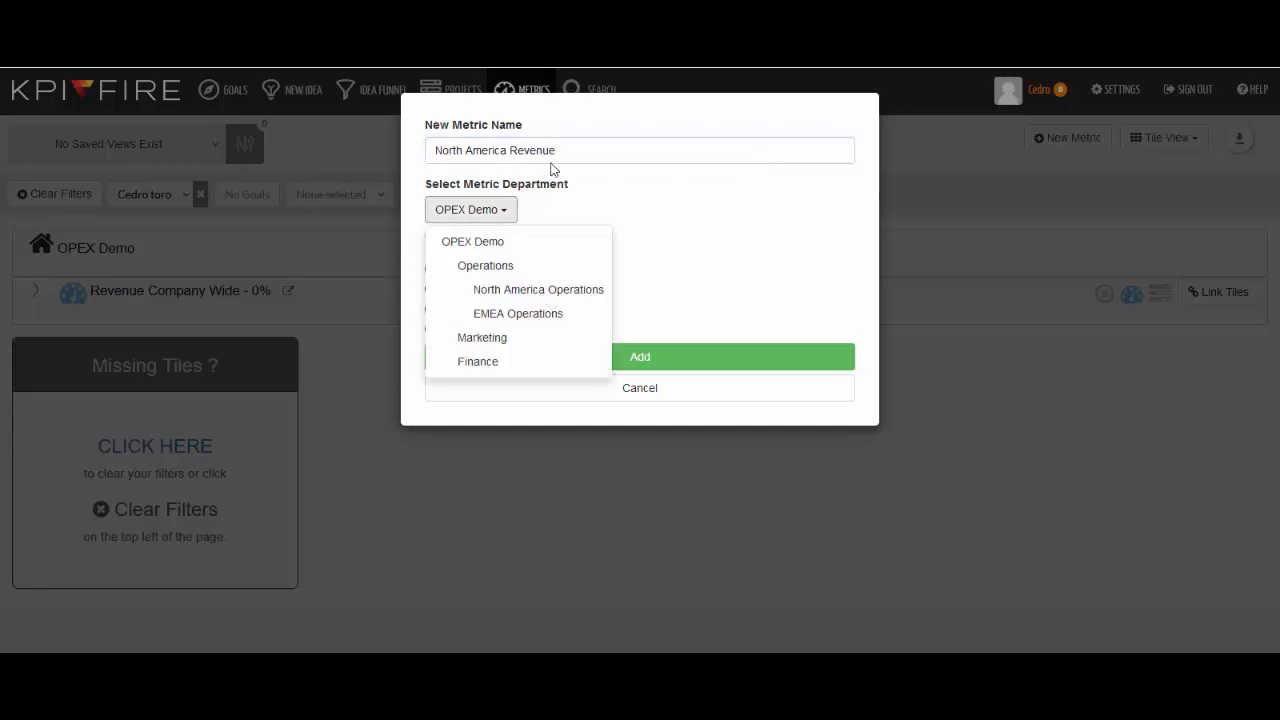
pyautogui.click(565, 292)
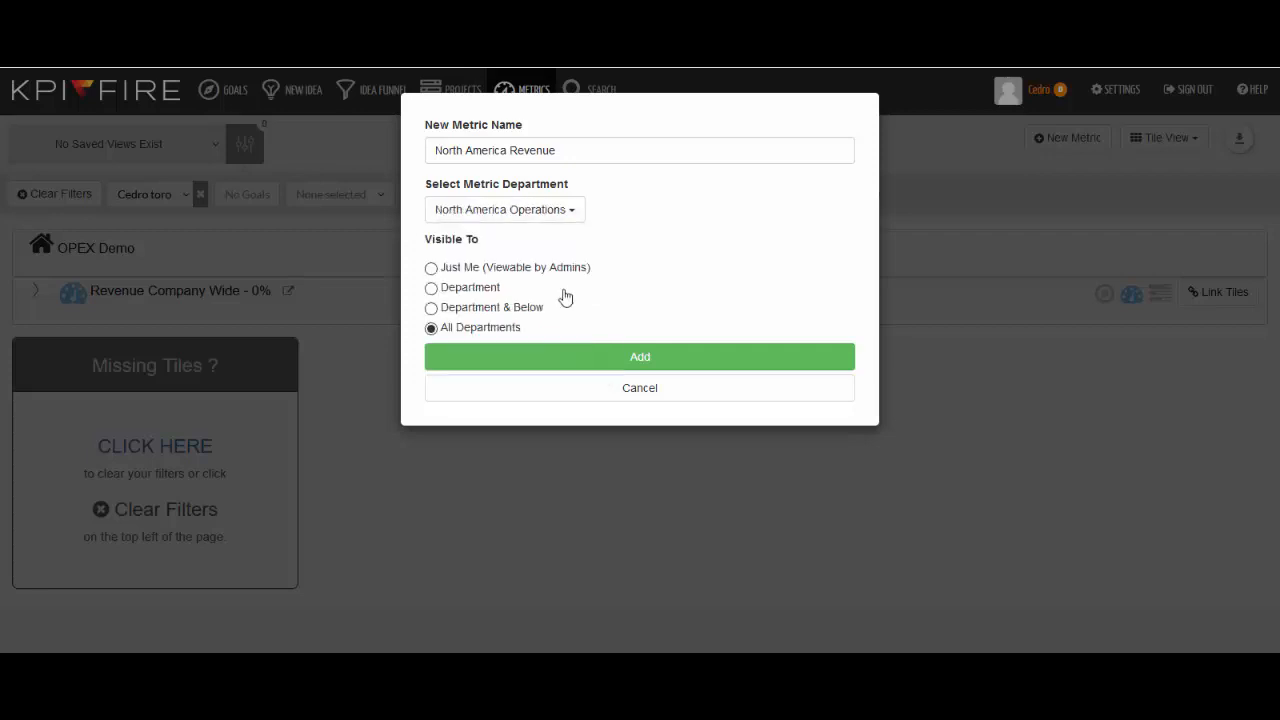
pyautogui.click(629, 358)
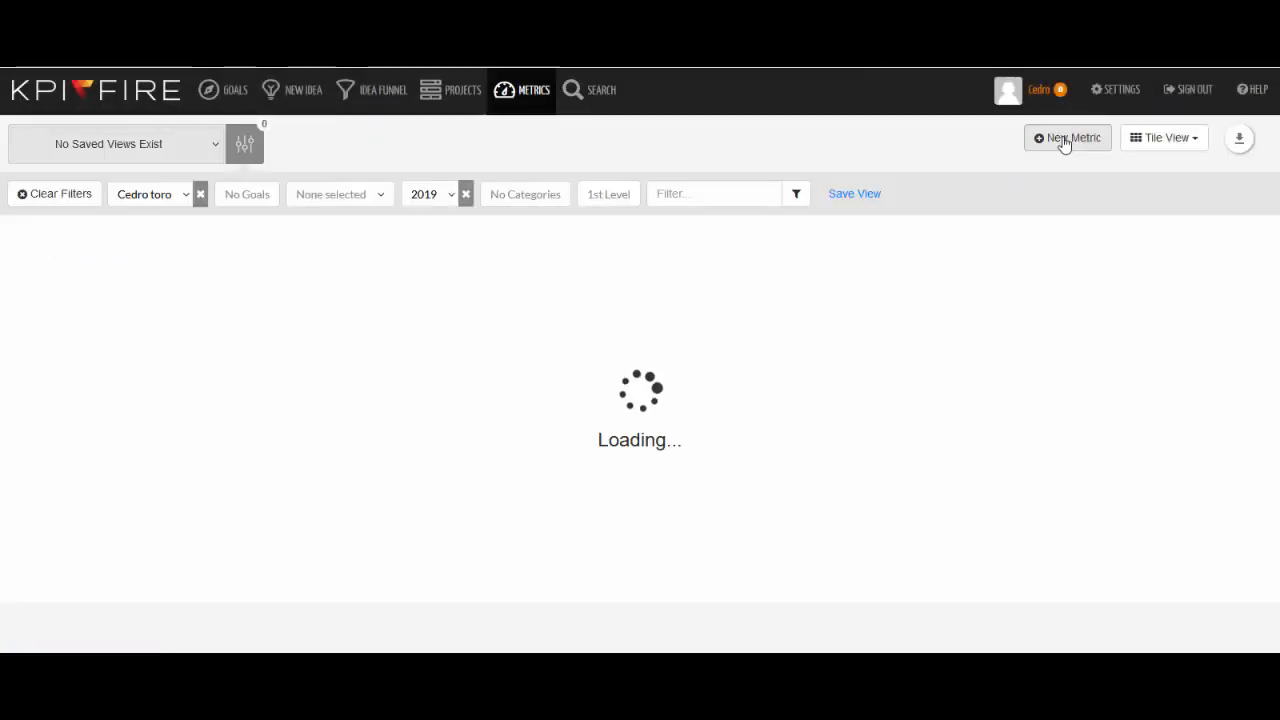
# Step: Add another metric named EMEA Revenue in the EMEA Operations department
pyautogui.click(1052, 138)
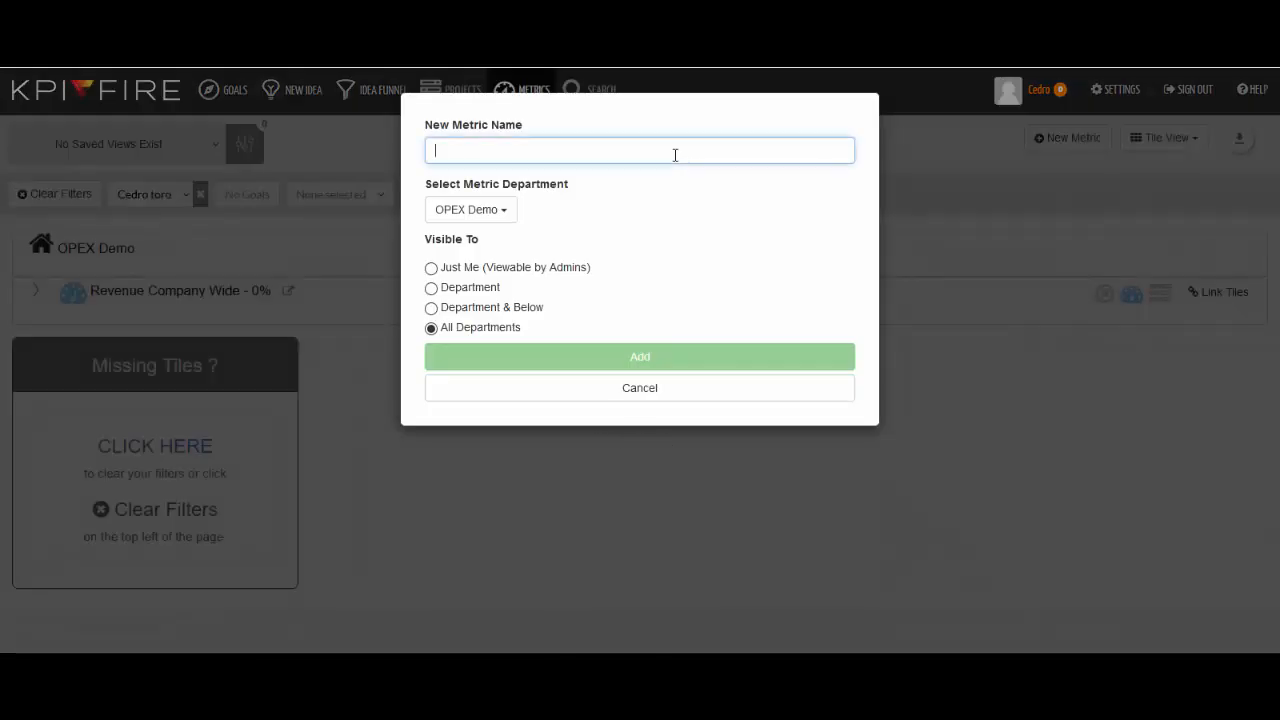
pyautogui.write('EMEA Rev')
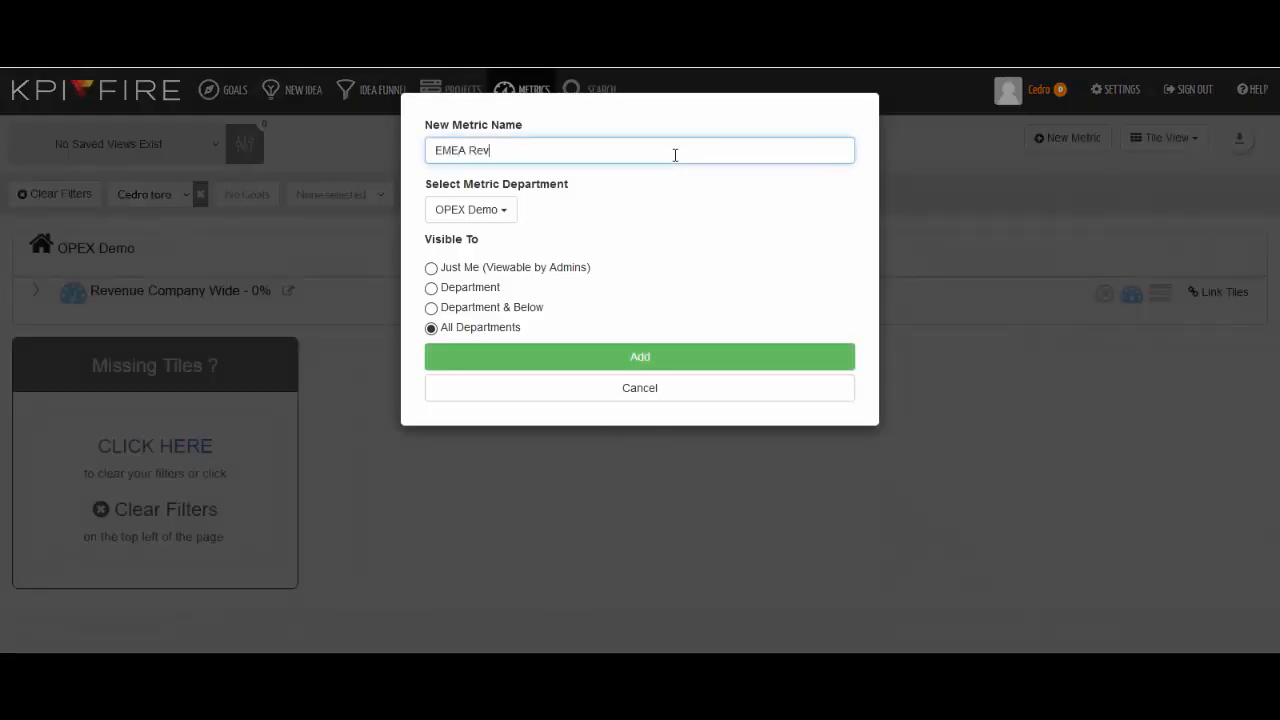
pyautogui.write('enue')
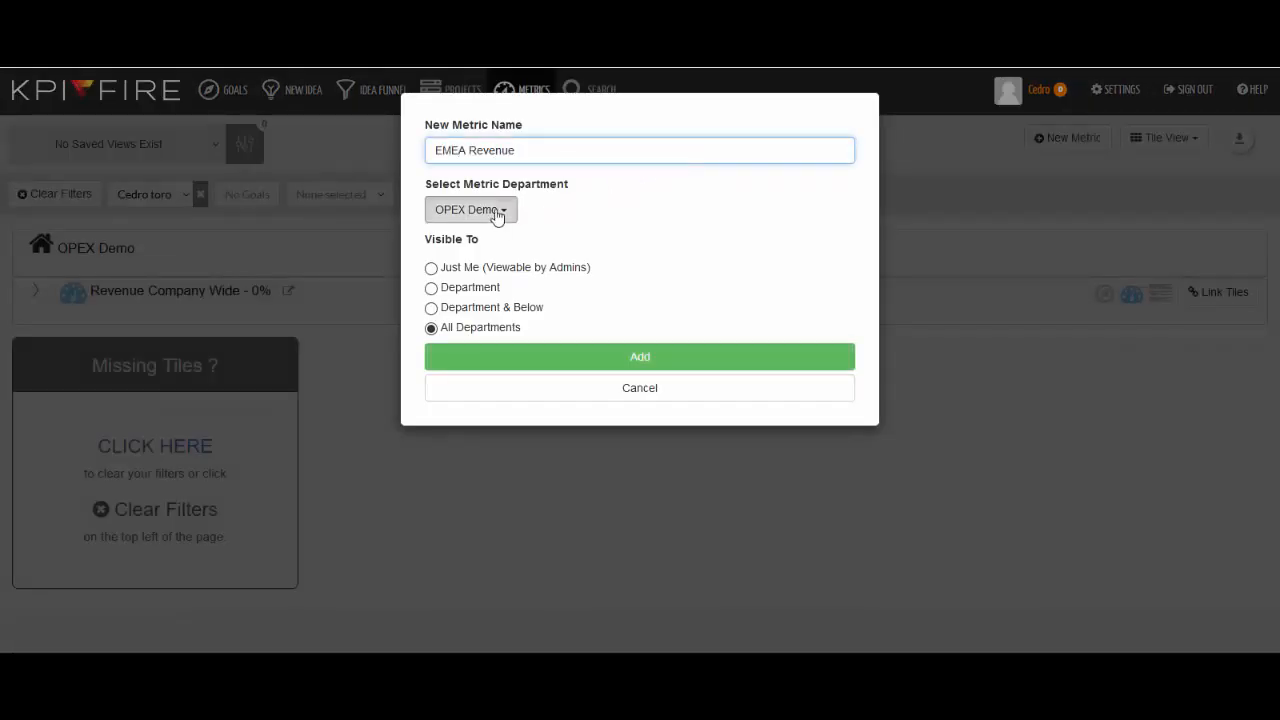
pyautogui.click(495, 214)
pyautogui.click(517, 314)
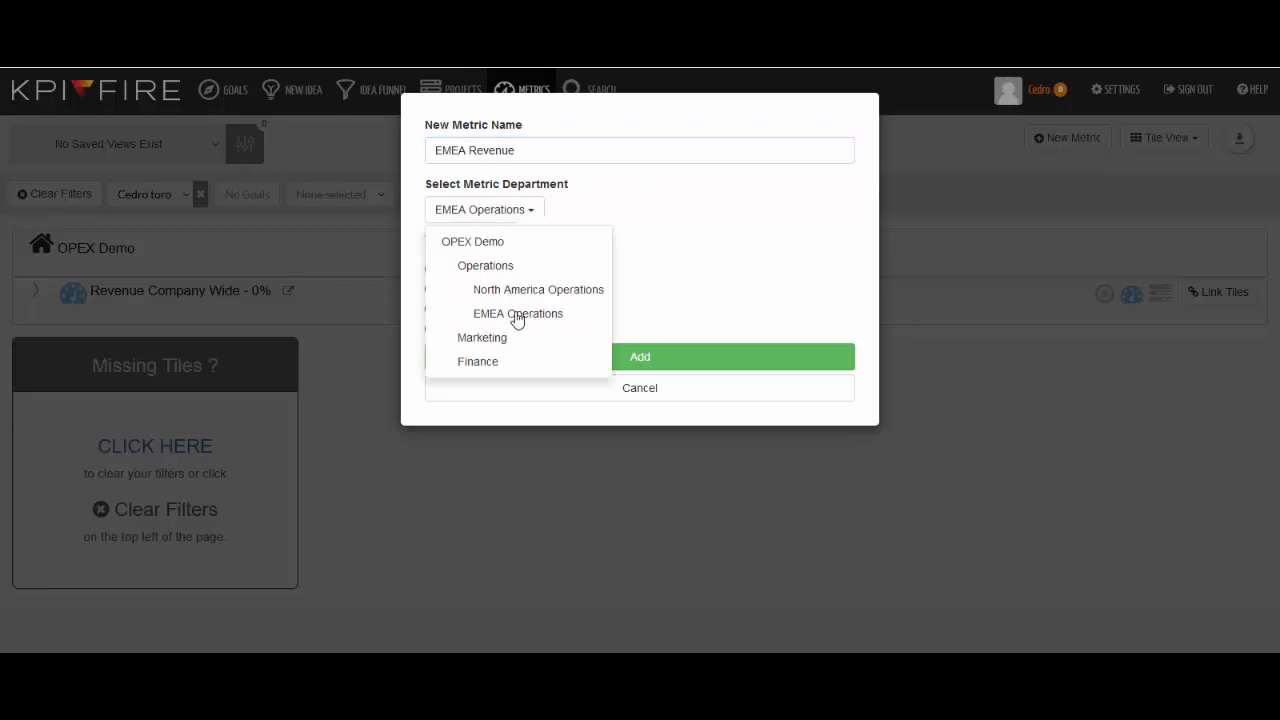
pyautogui.click(561, 357)
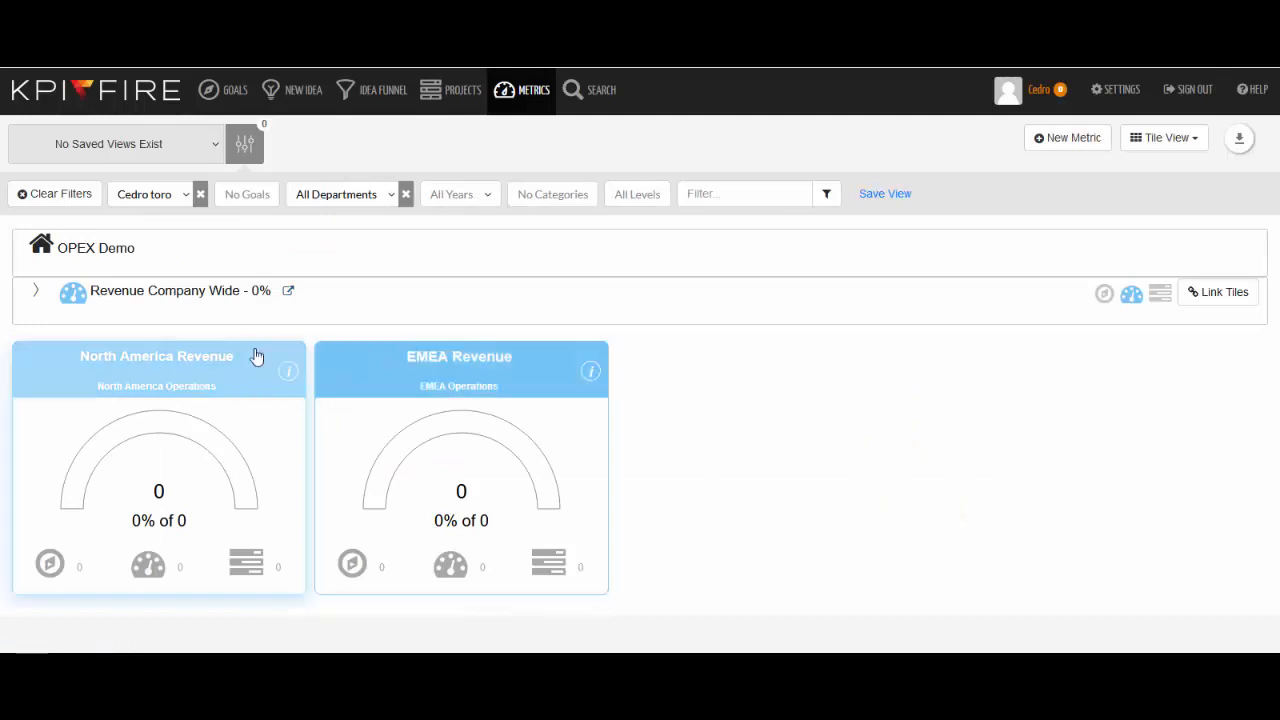
# Step: Open the EMEA Revenue metric, switch to Excel and copy cells AF3 to AJ14 with the Actual, Target and zone values
pyautogui.click(436, 368)
pyautogui.hotkey('alt', 'Tab')
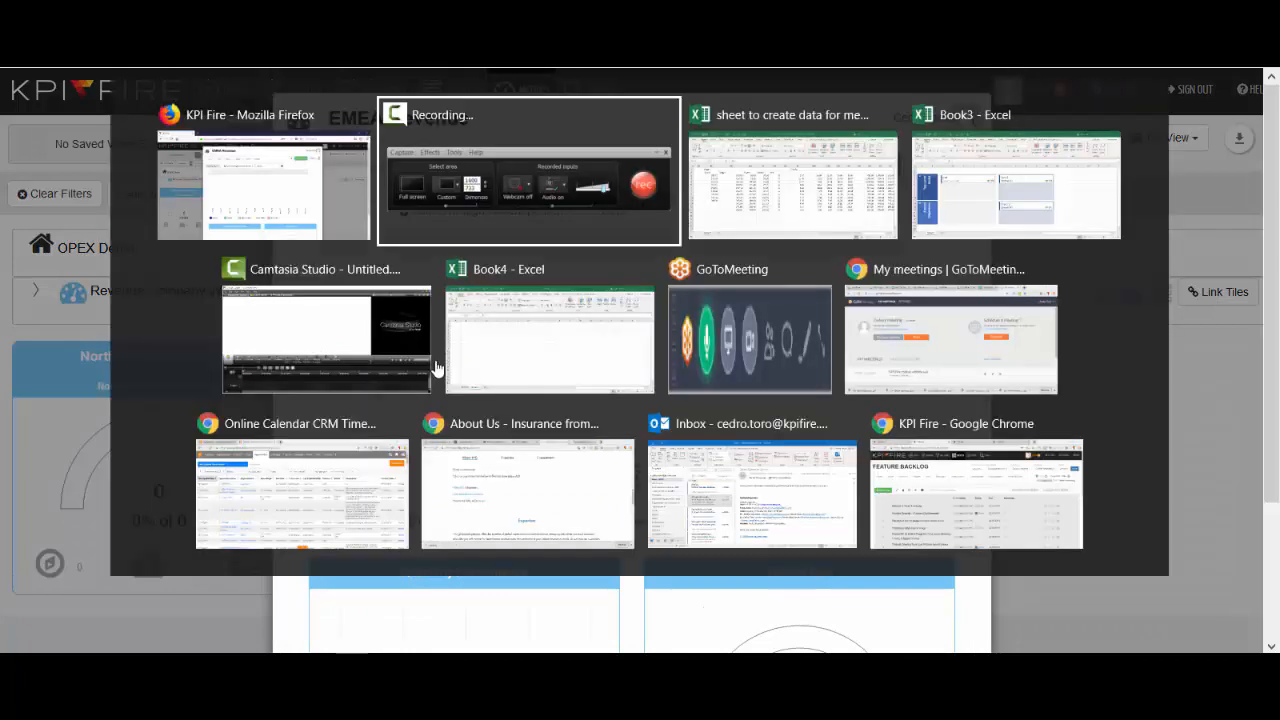
pyautogui.hotkey('alt', 'Tab')
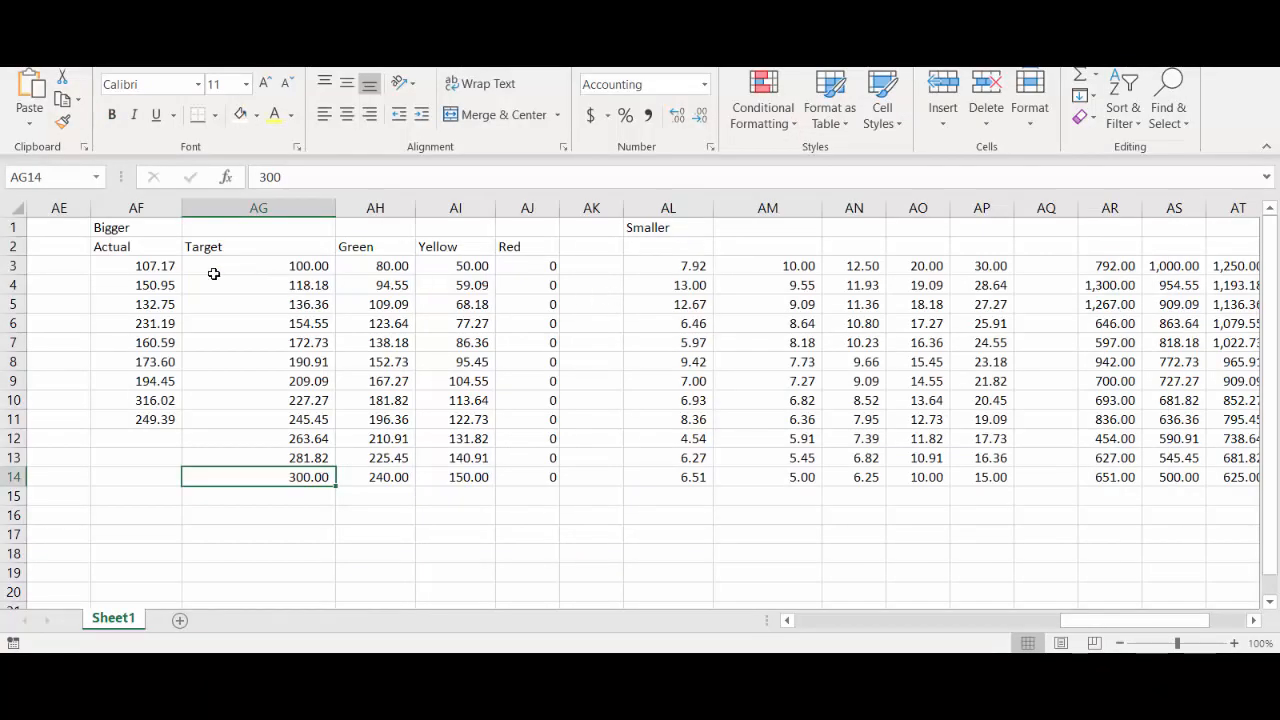
pyautogui.moveTo(170, 268); pyautogui.dragTo(540, 472)
pyautogui.hotkey('ctrl', 'c')
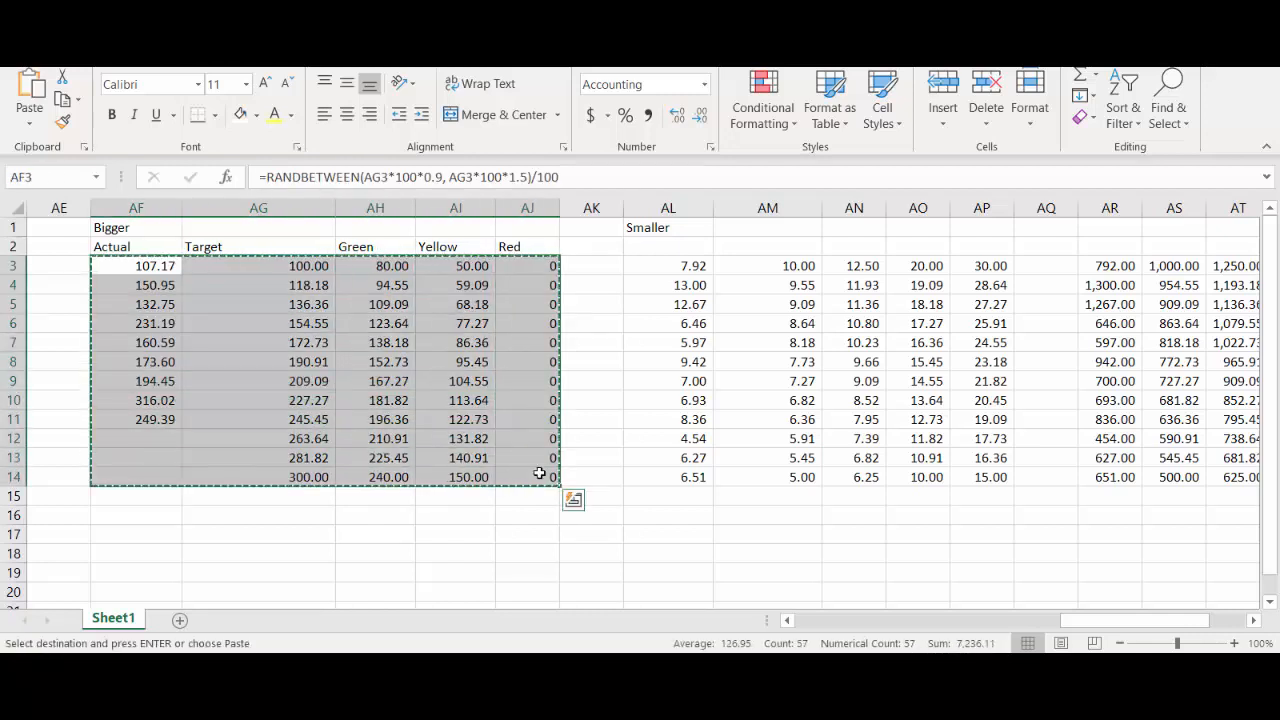
# Step: Paste the copied data into EMEA Revenue's monthly data table starting at the January Actual cell
pyautogui.hotkey('alt', 'Tab')
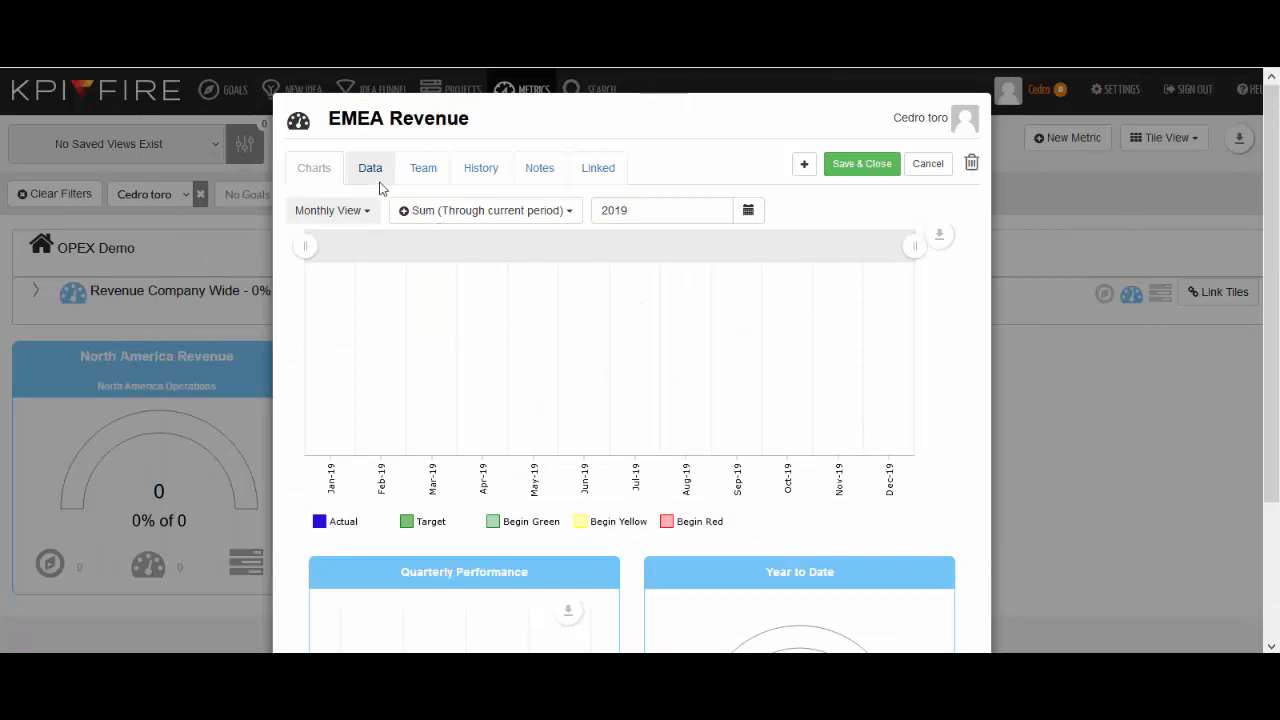
pyautogui.click(378, 186)
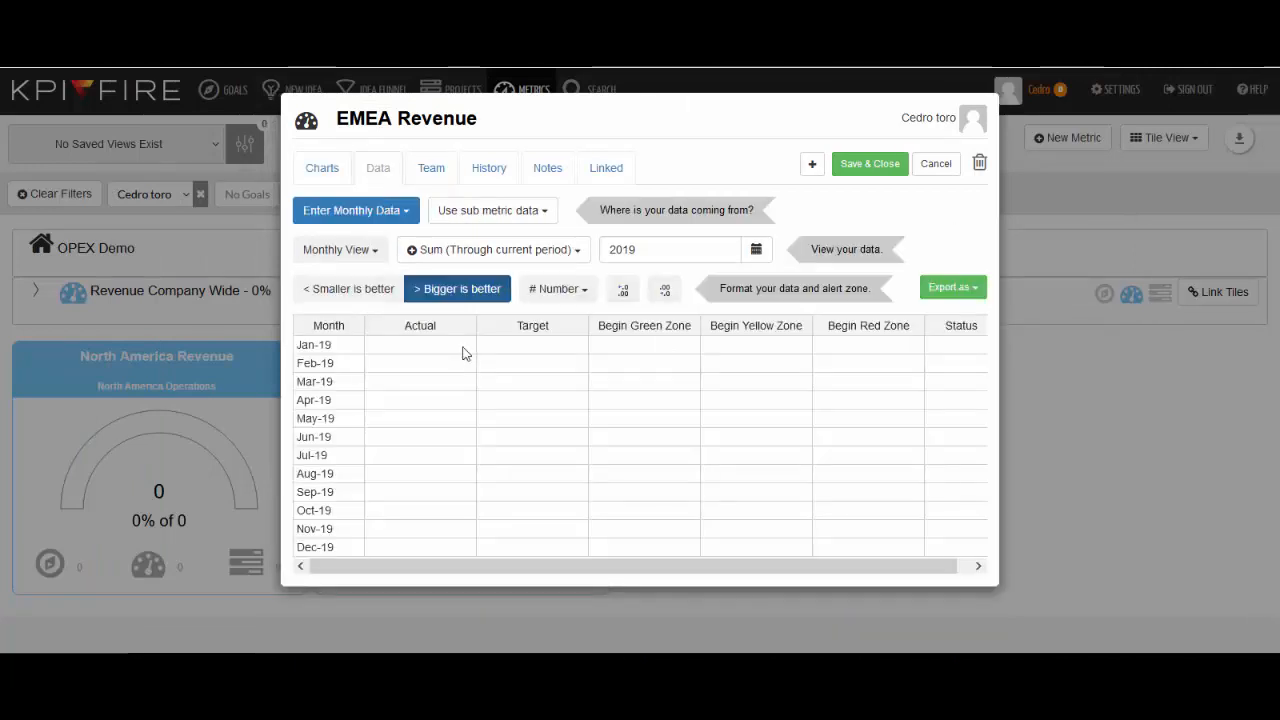
pyautogui.click(463, 353)
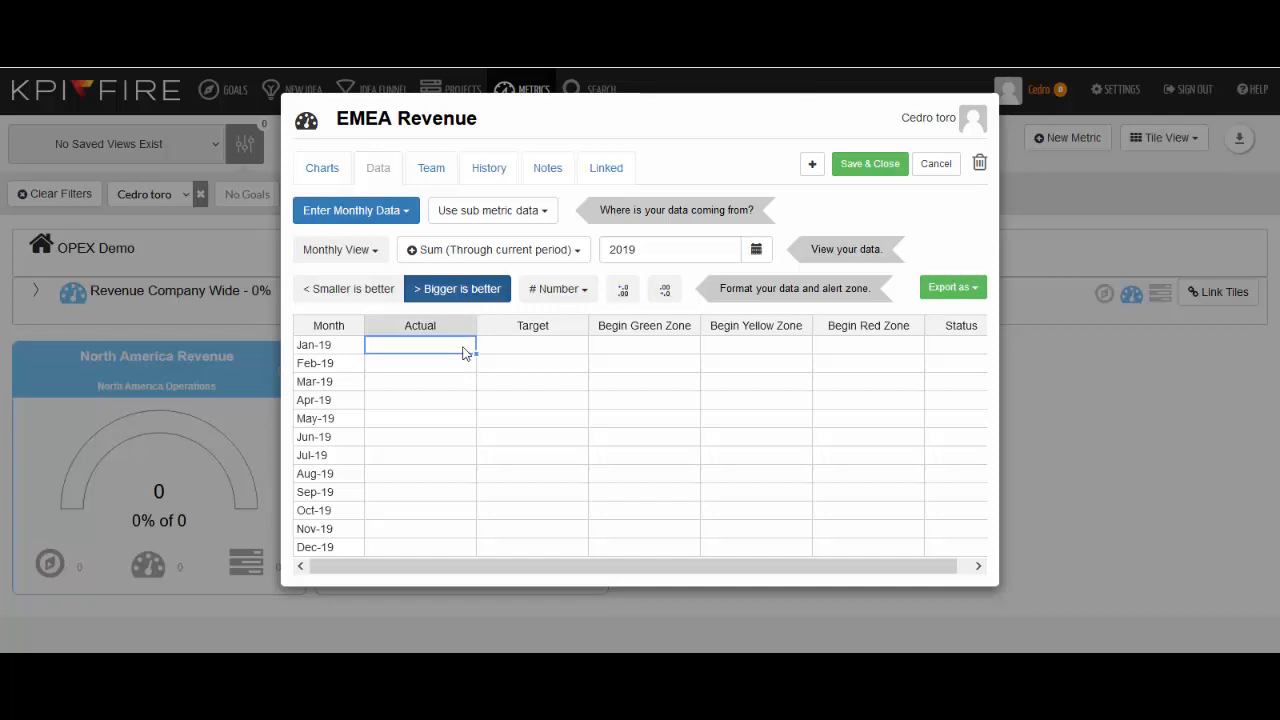
pyautogui.hotkey('ctrl', 'v')
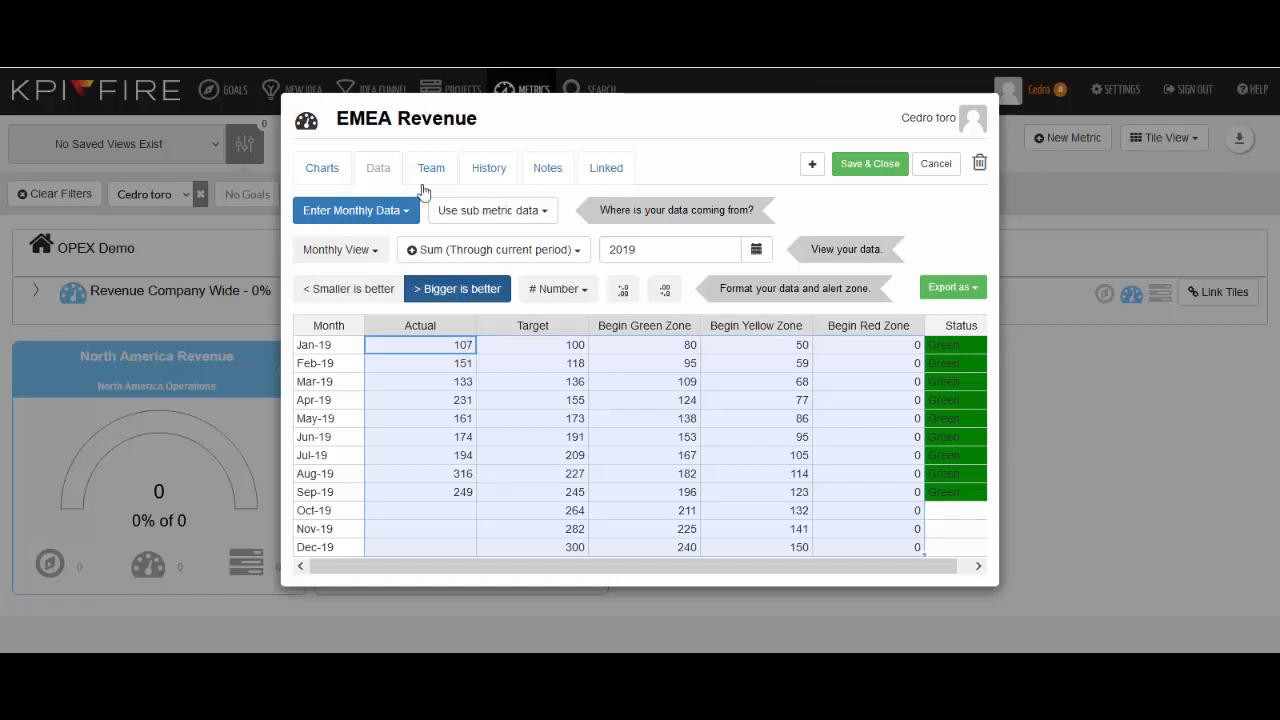
# Step: Review the EMEA Revenue chart and save and close the metric
pyautogui.click(330, 170)
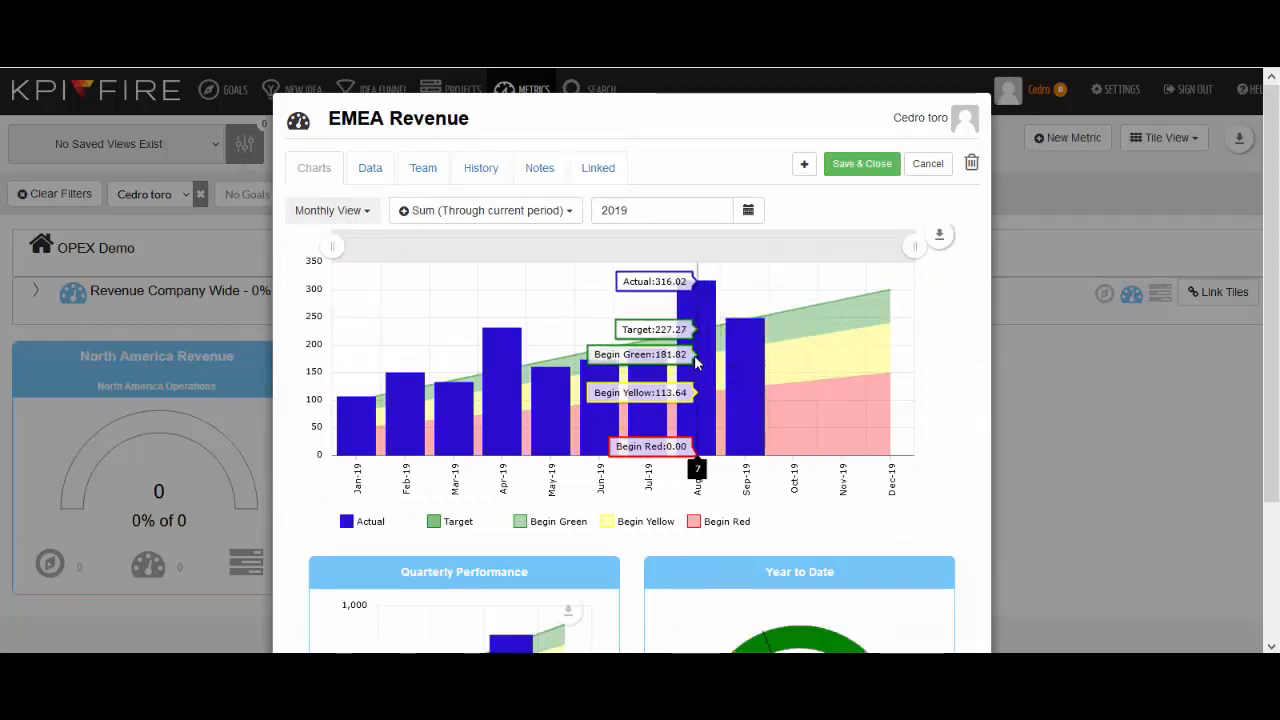
pyautogui.click(858, 164)
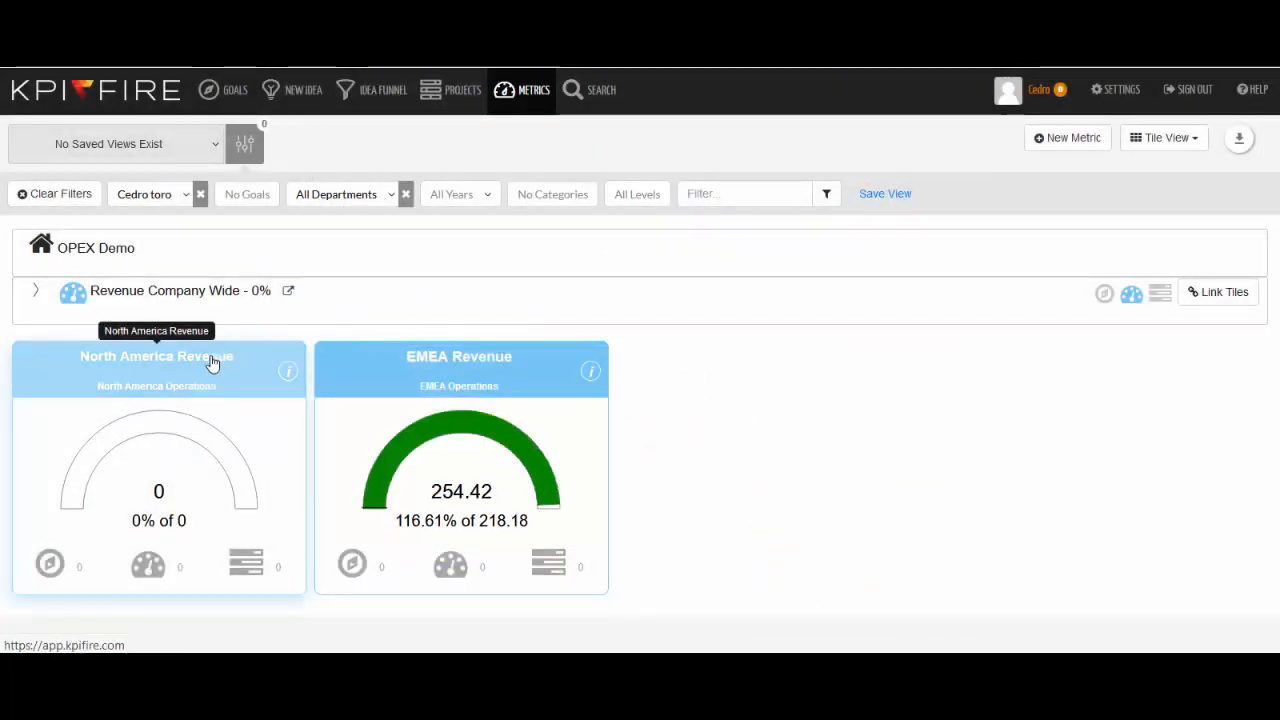
# Step: Paste the spreadsheet data into North America Revenue's monthly data table starting at the January Actual cell
pyautogui.hotkey('alt', 'Tab')
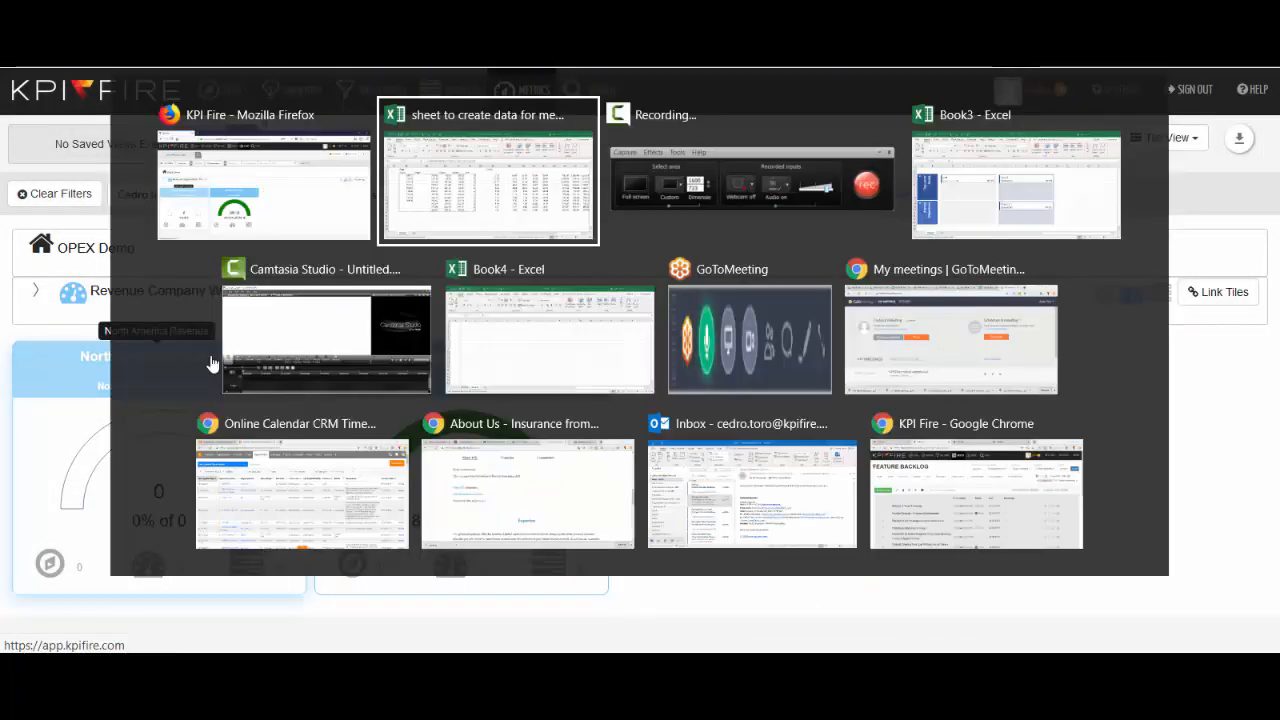
pyautogui.hotkey('alt', 'Tab')
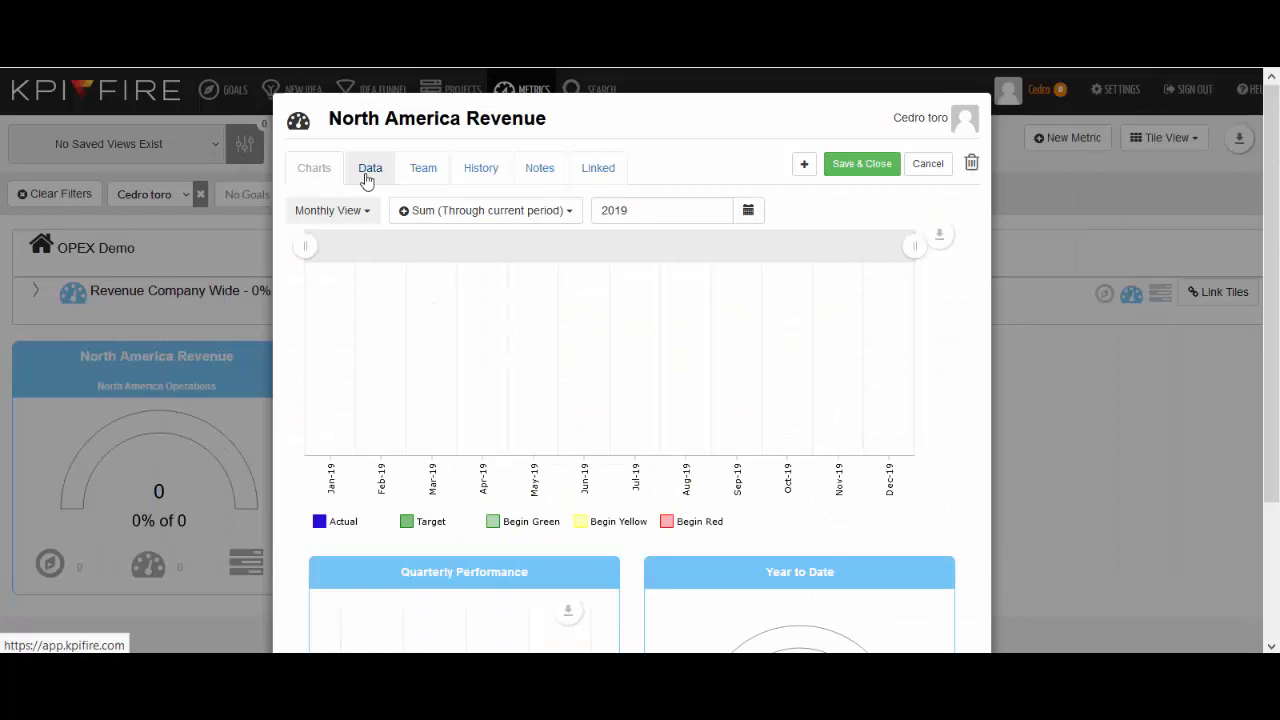
pyautogui.click(363, 171)
pyautogui.click(420, 346)
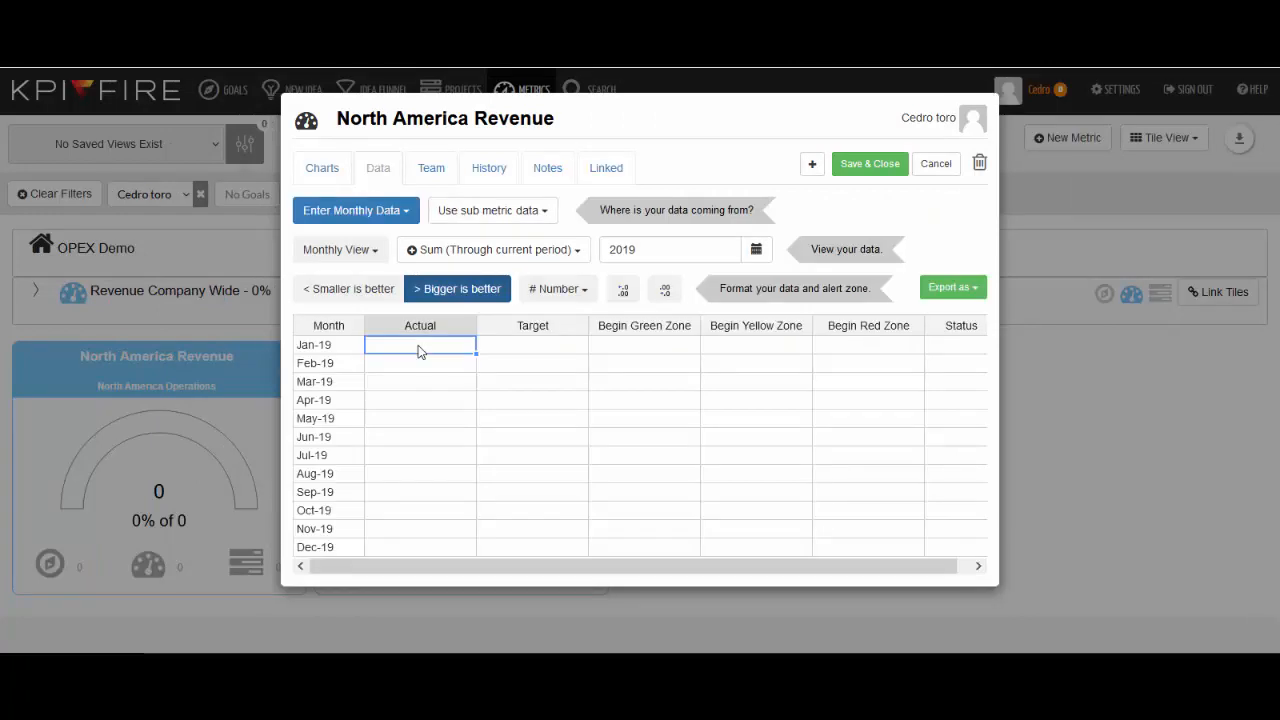
pyautogui.hotkey('ctrl', 'v')
# Step: Review the North America Revenue chart and save and close the metric
pyautogui.click(331, 166)
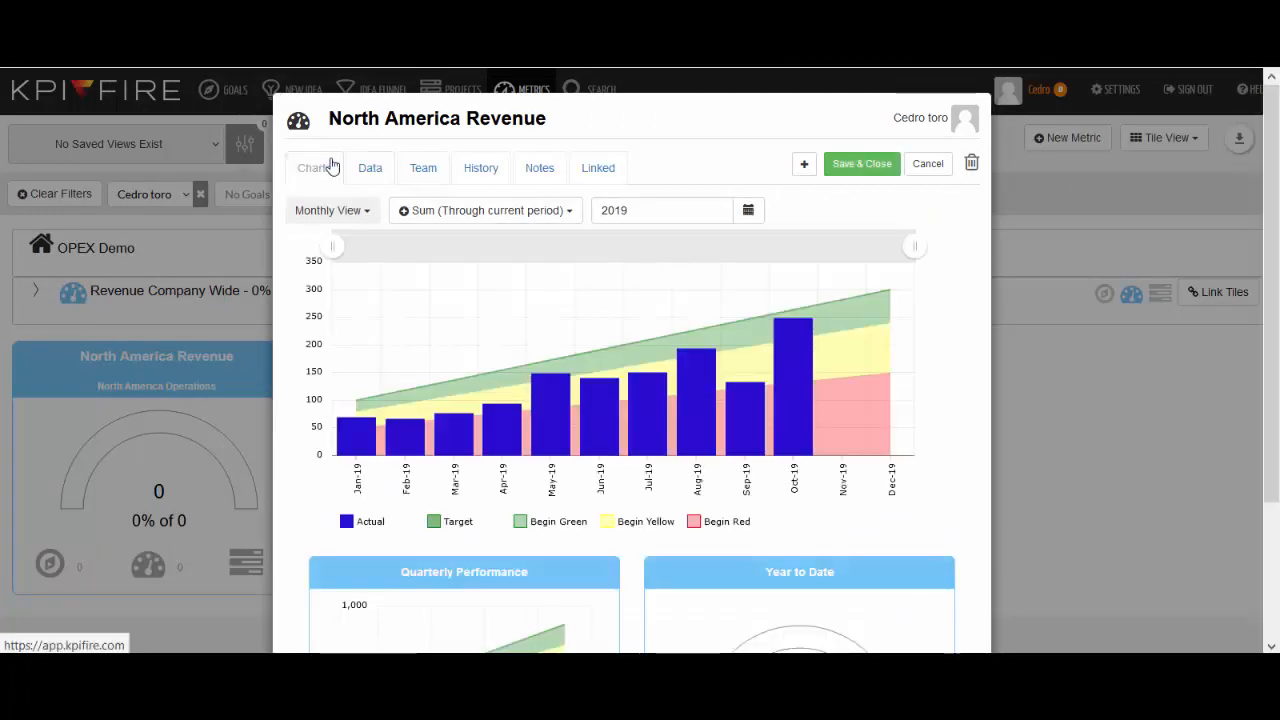
pyautogui.moveTo(648, 410)
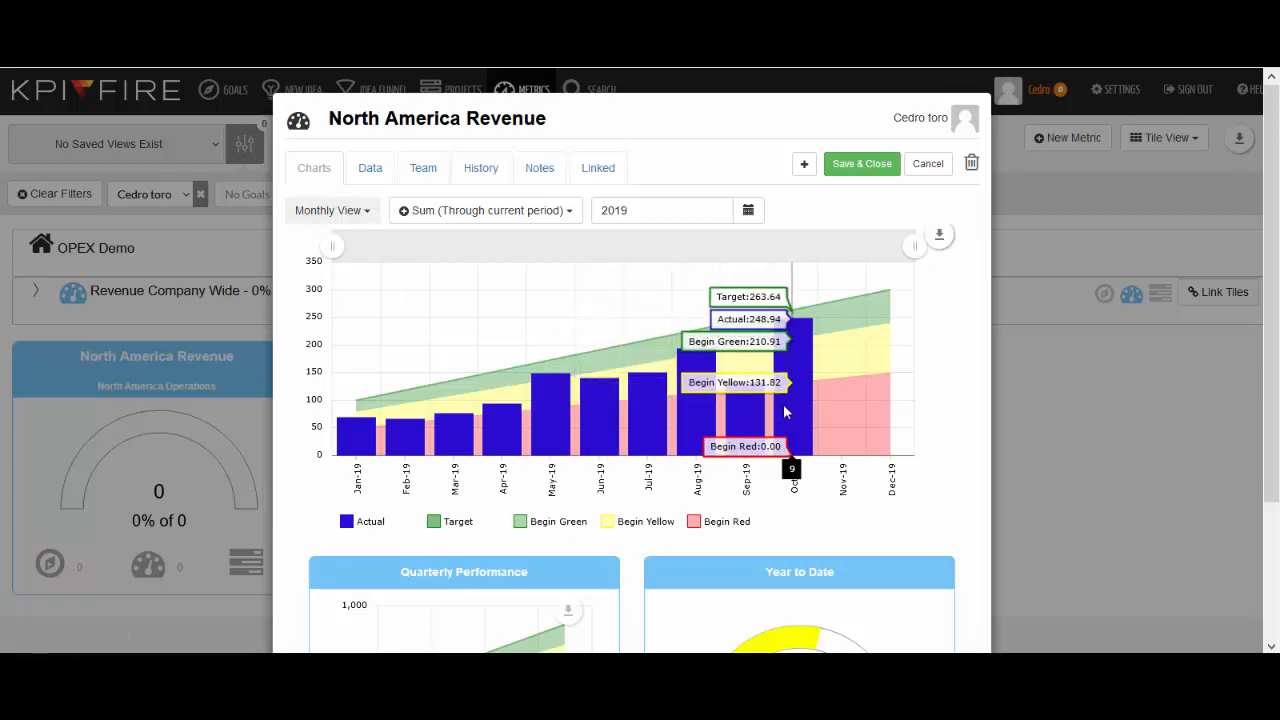
pyautogui.click(862, 172)
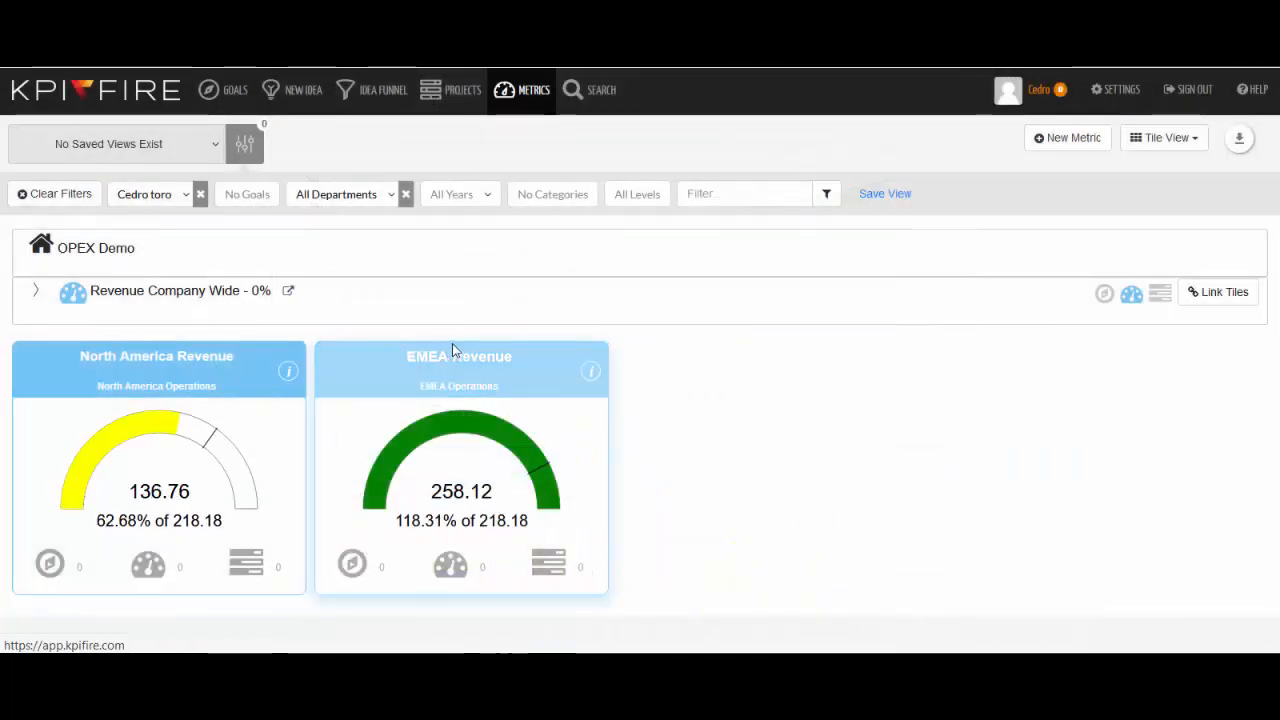
# Step: Filter the metrics to the first level and show the metrics linked under Revenue Company Wide
pyautogui.click(110, 258)
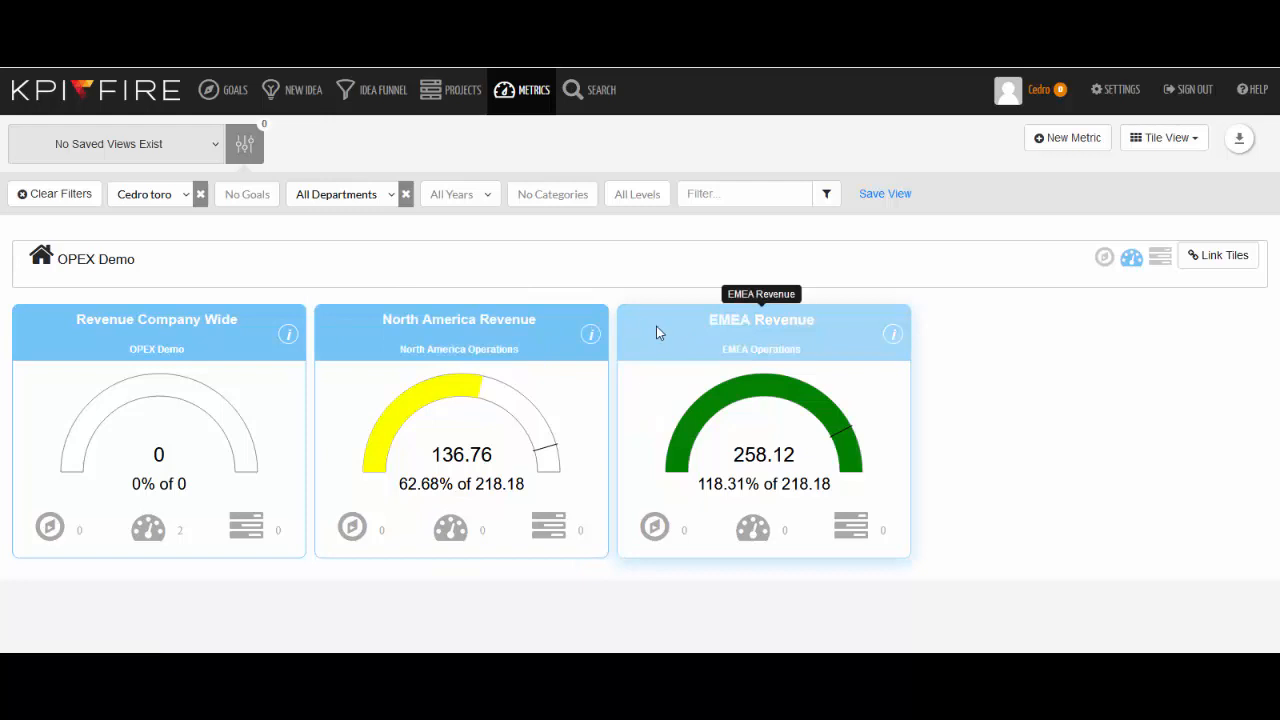
pyautogui.click(643, 203)
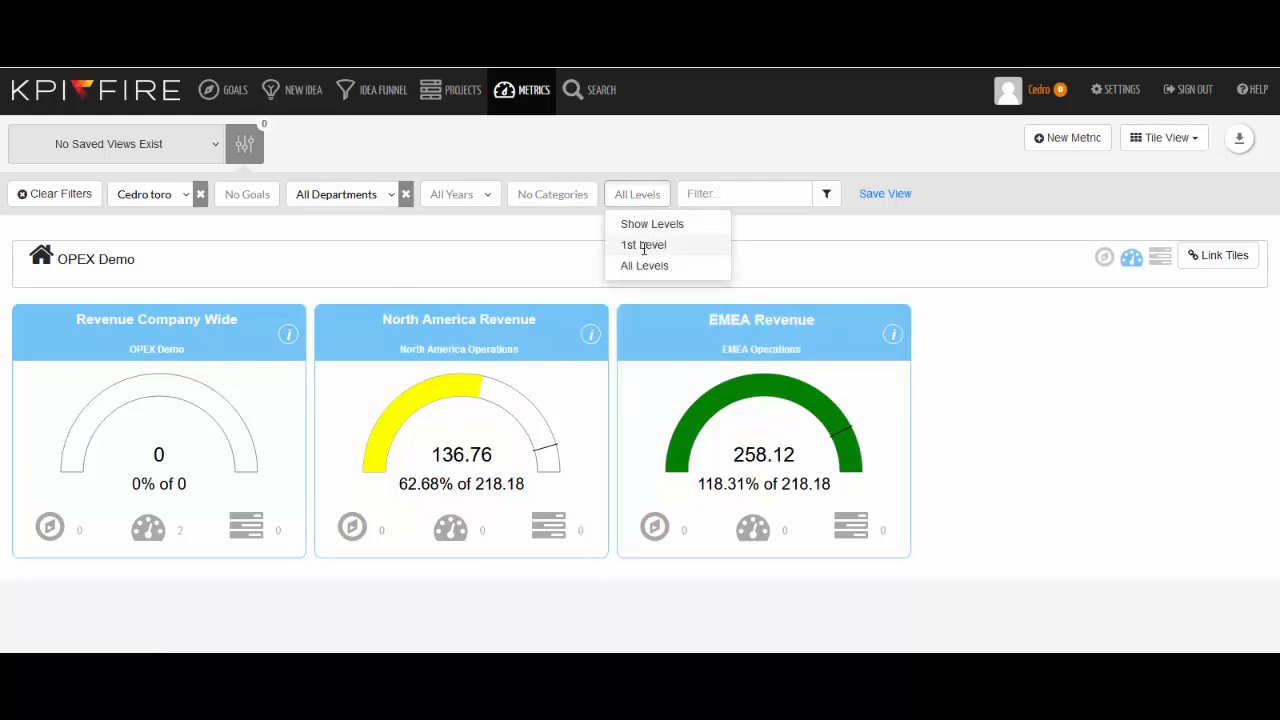
pyautogui.click(643, 245)
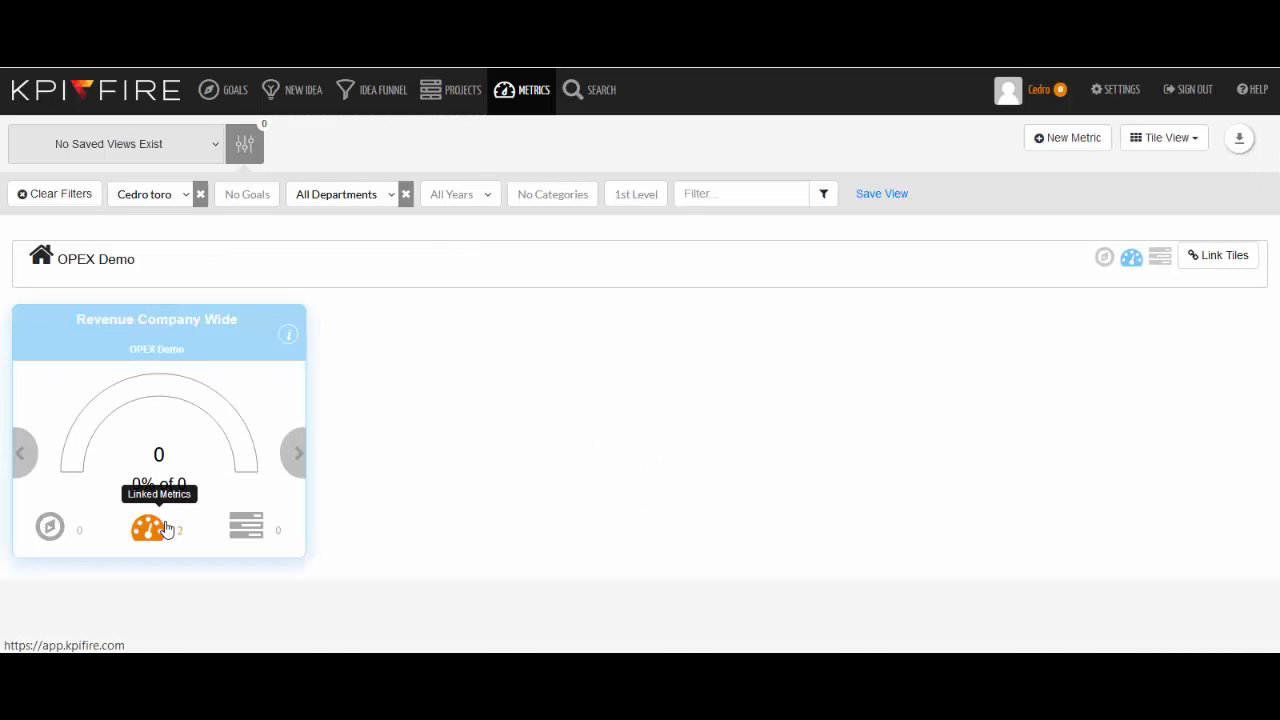
pyautogui.click(166, 528)
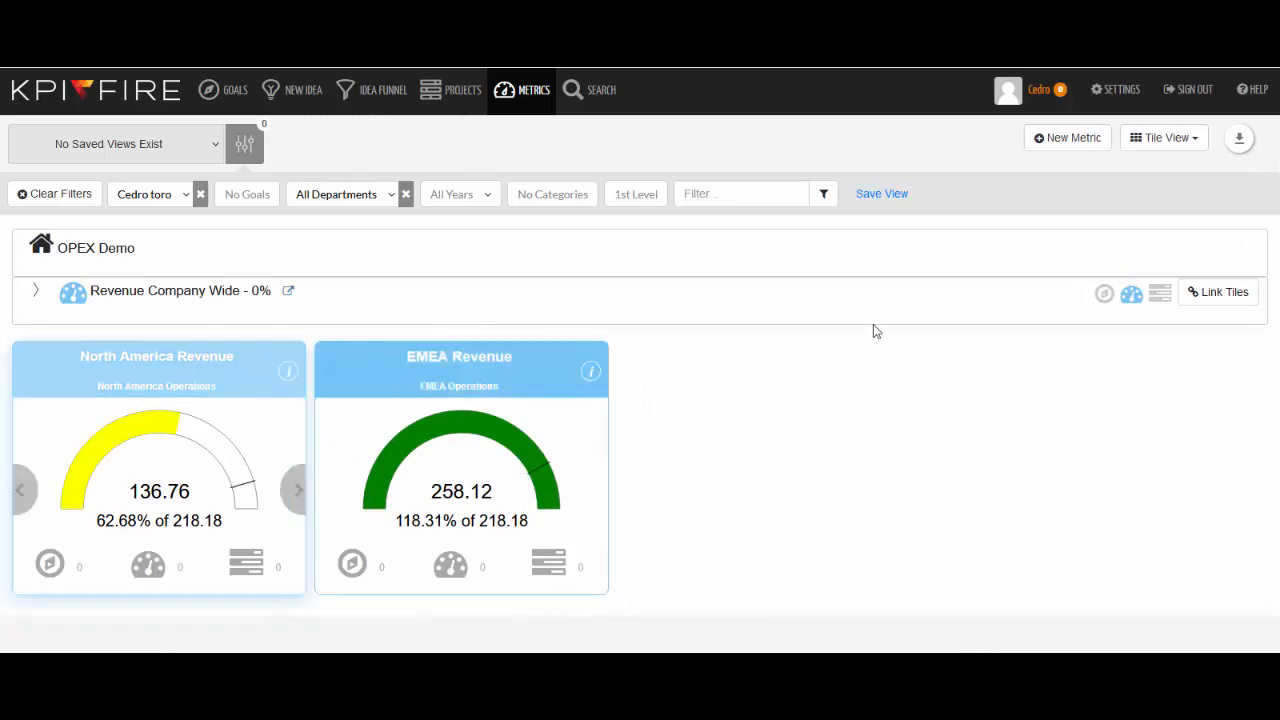
# Step: Set Revenue Company Wide to sum its sub metric data, confirm replacing the current data, then save and close it
pyautogui.click(290, 299)
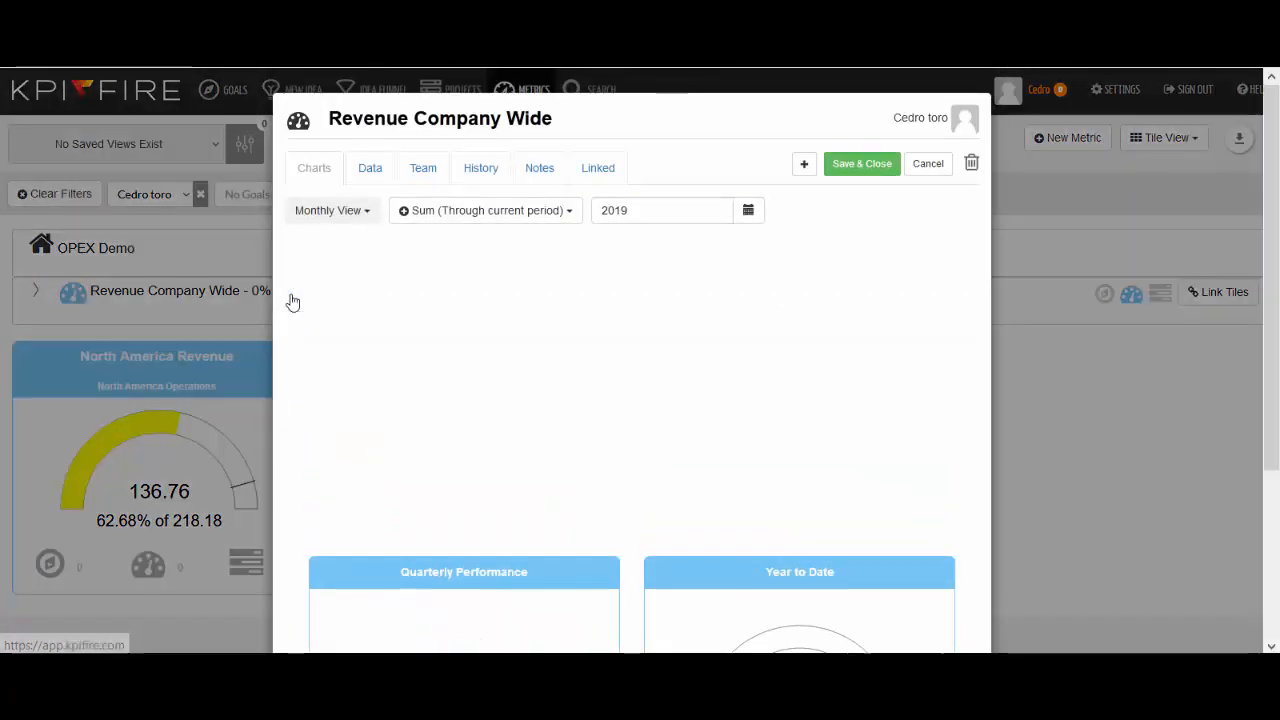
pyautogui.click(378, 172)
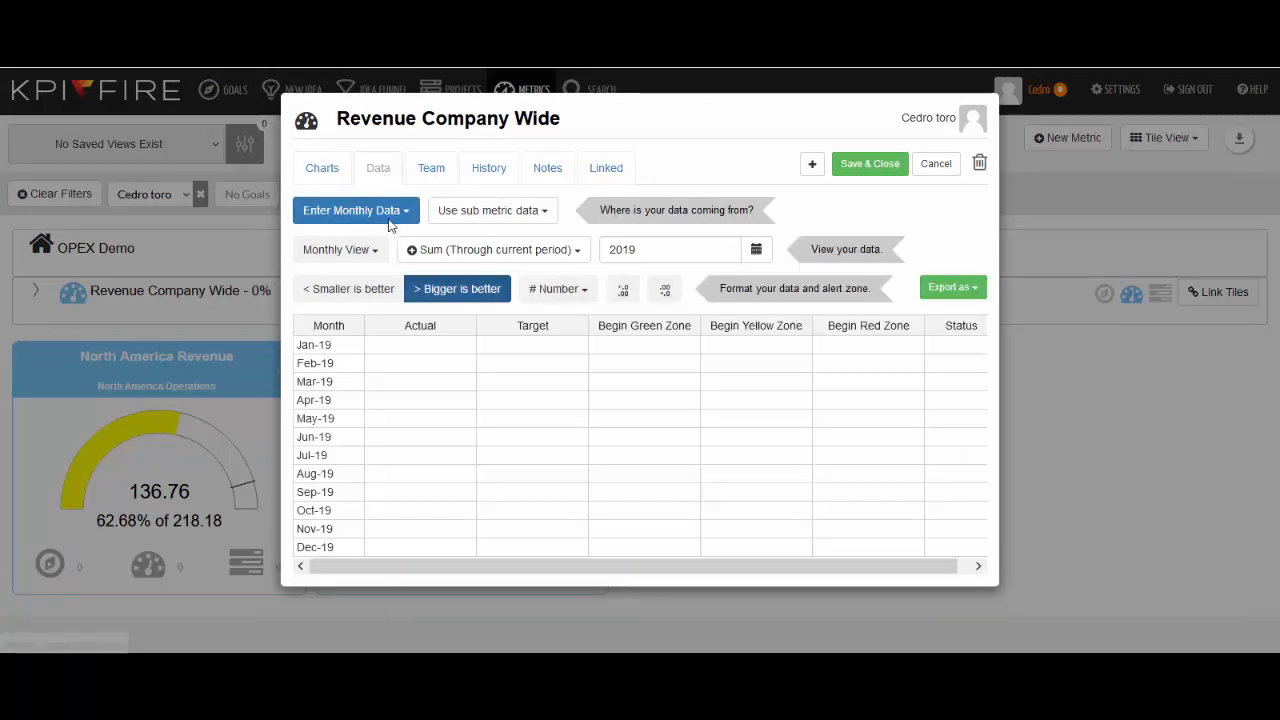
pyautogui.click(404, 214)
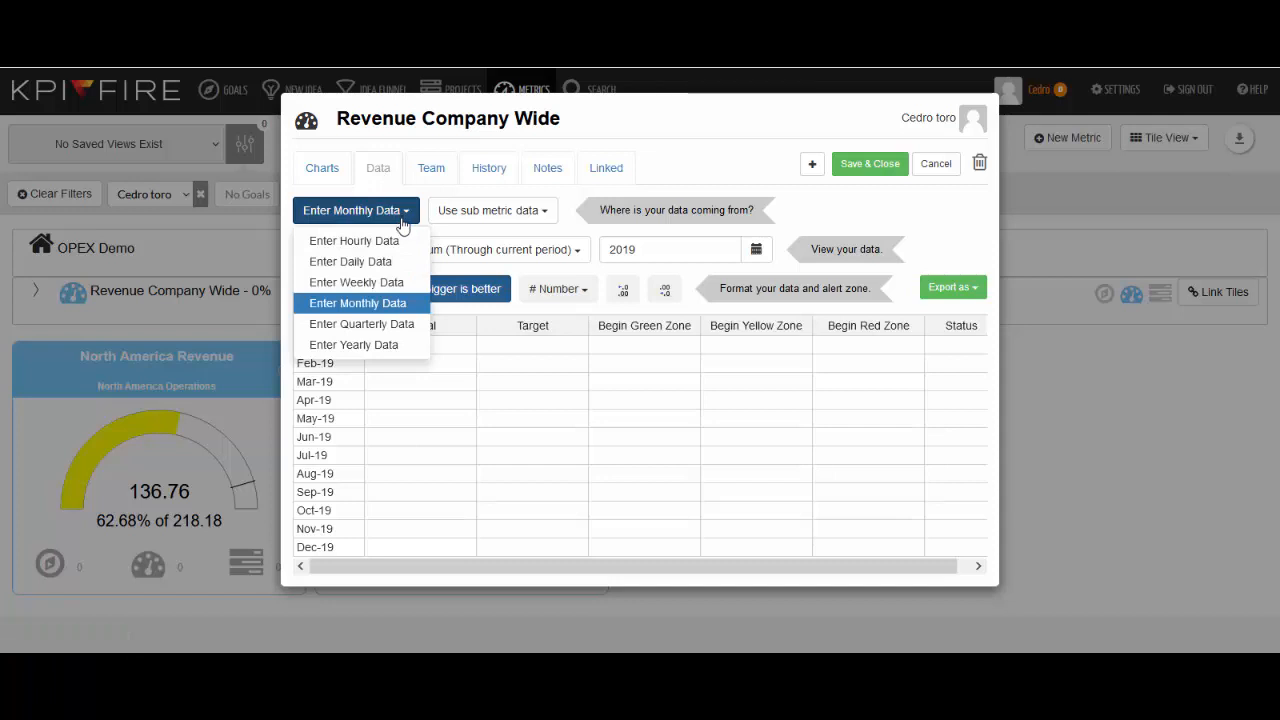
pyautogui.click(454, 216)
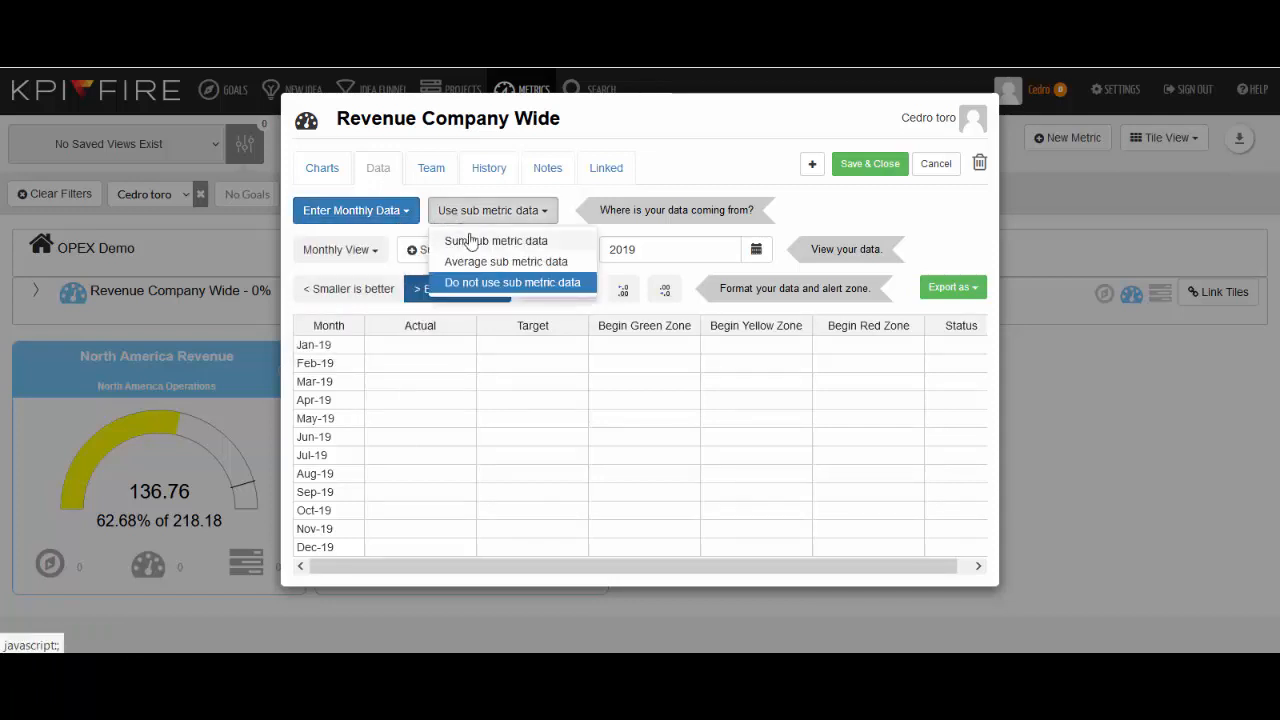
pyautogui.click(473, 242)
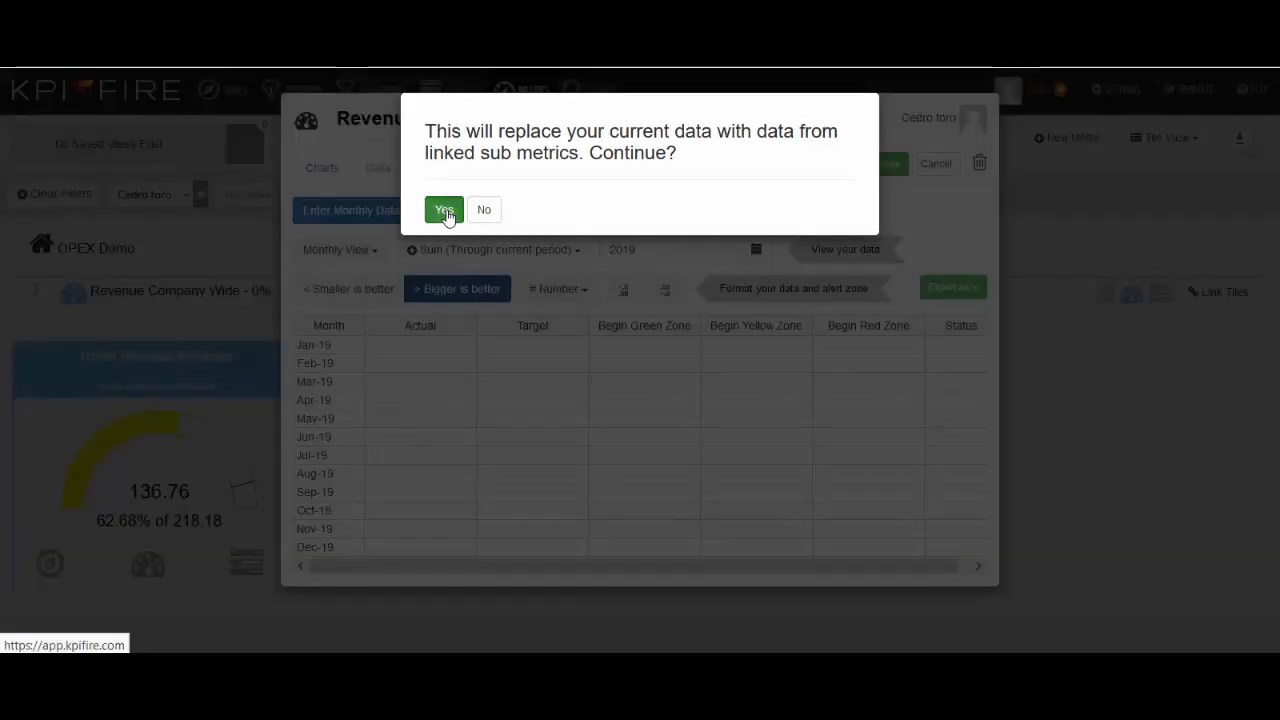
pyautogui.click(445, 213)
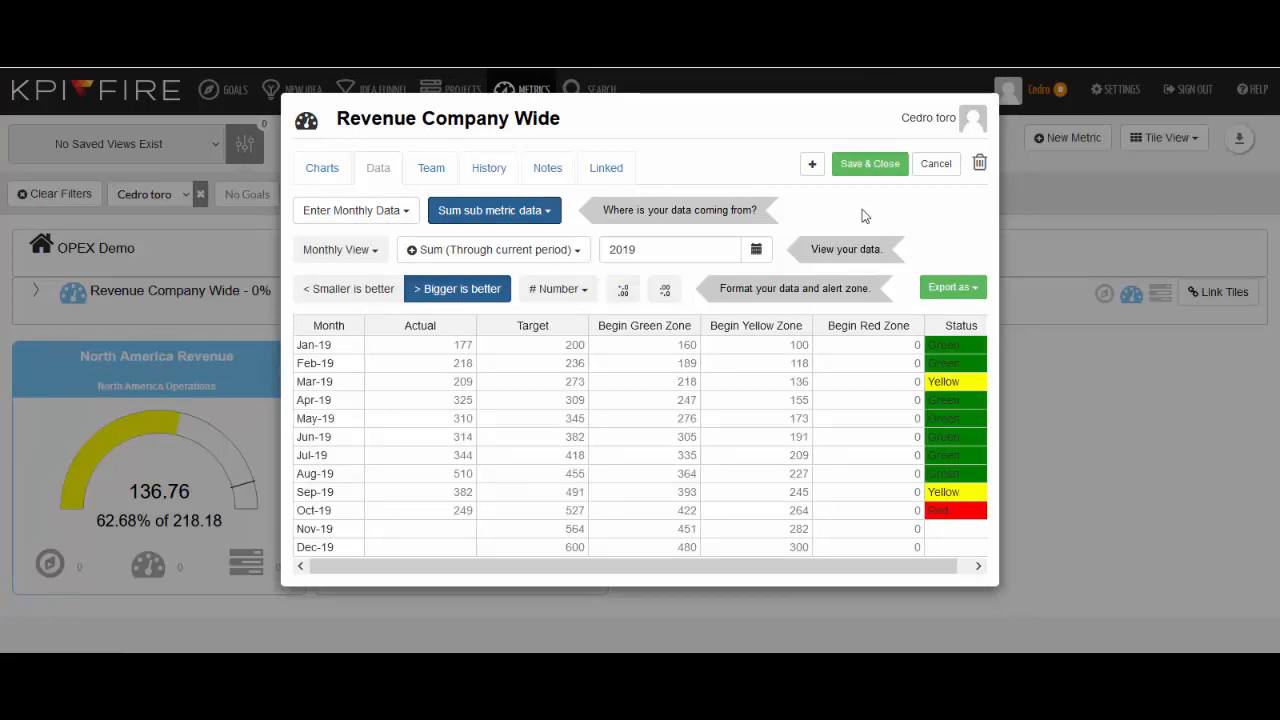
pyautogui.click(324, 169)
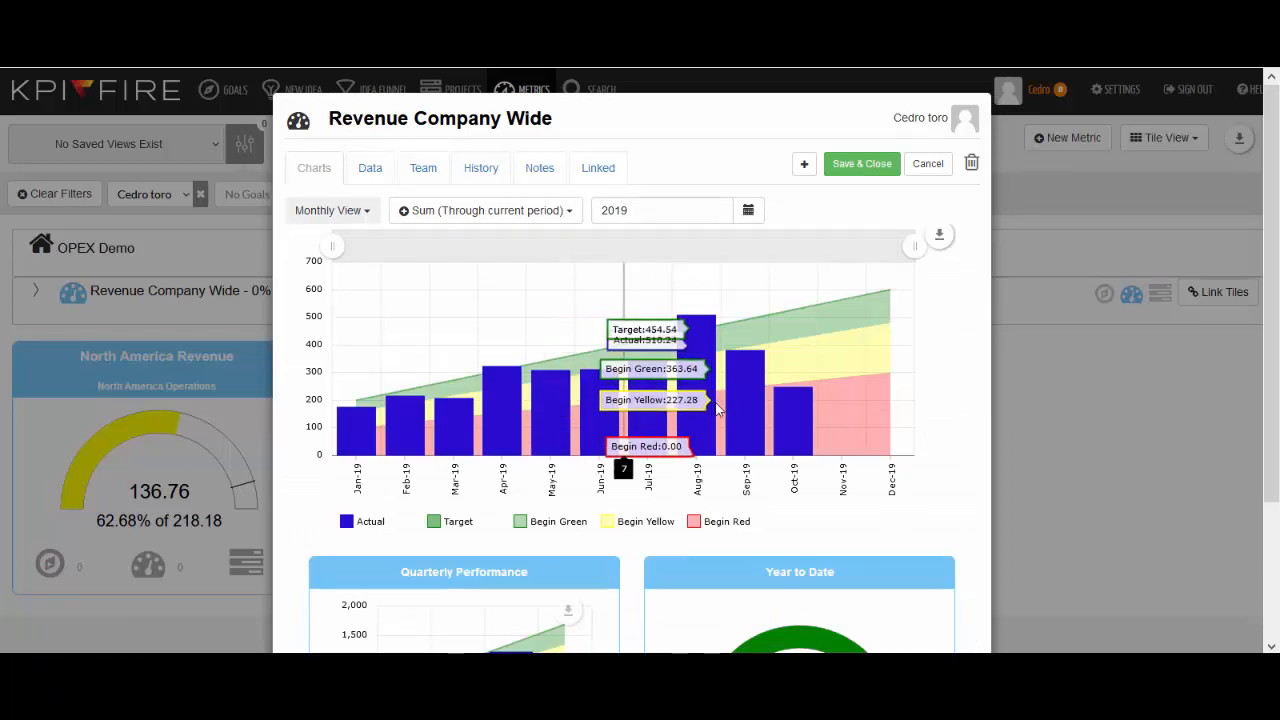
pyautogui.click(864, 173)
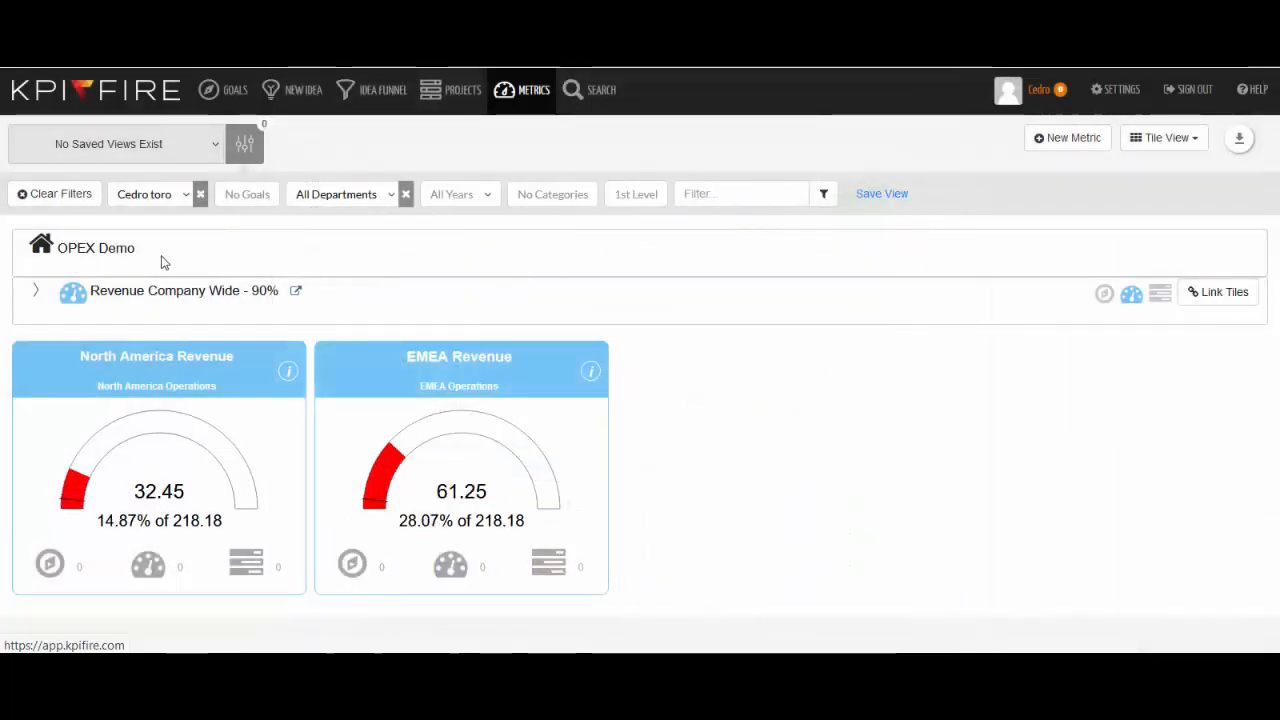
# Step: Show the metrics at all levels again
pyautogui.click(120, 250)
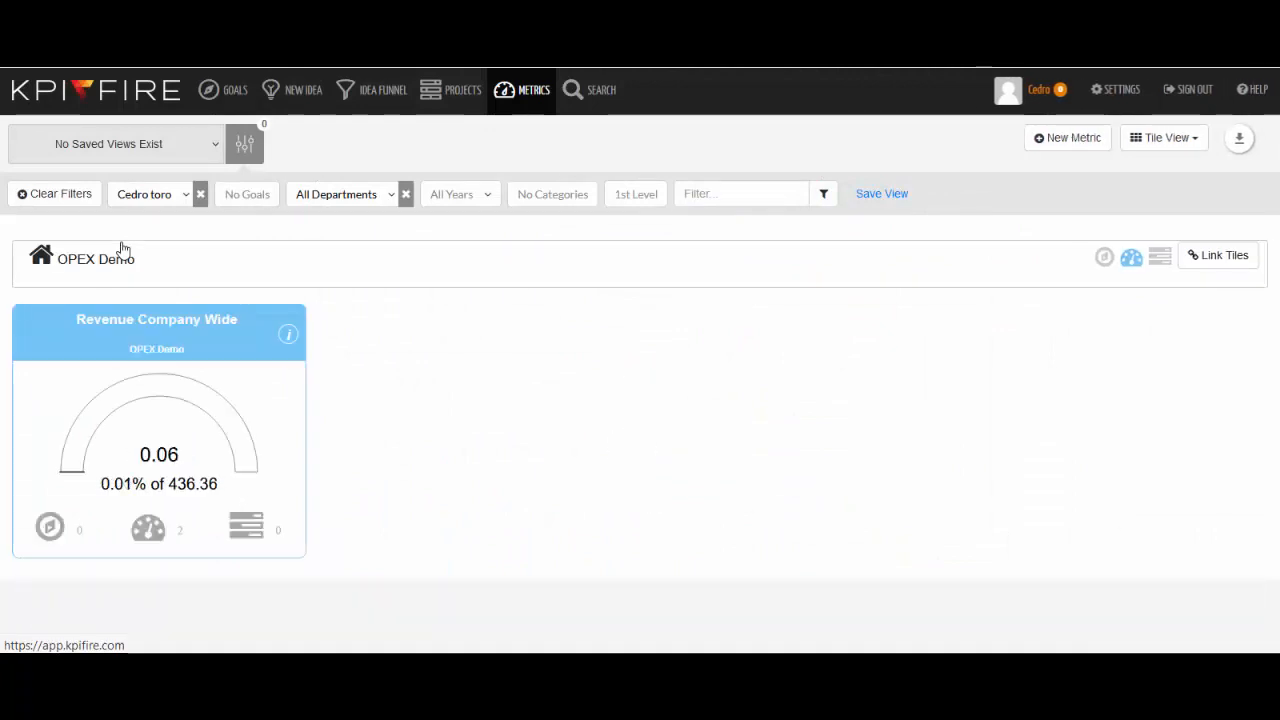
pyautogui.click(648, 198)
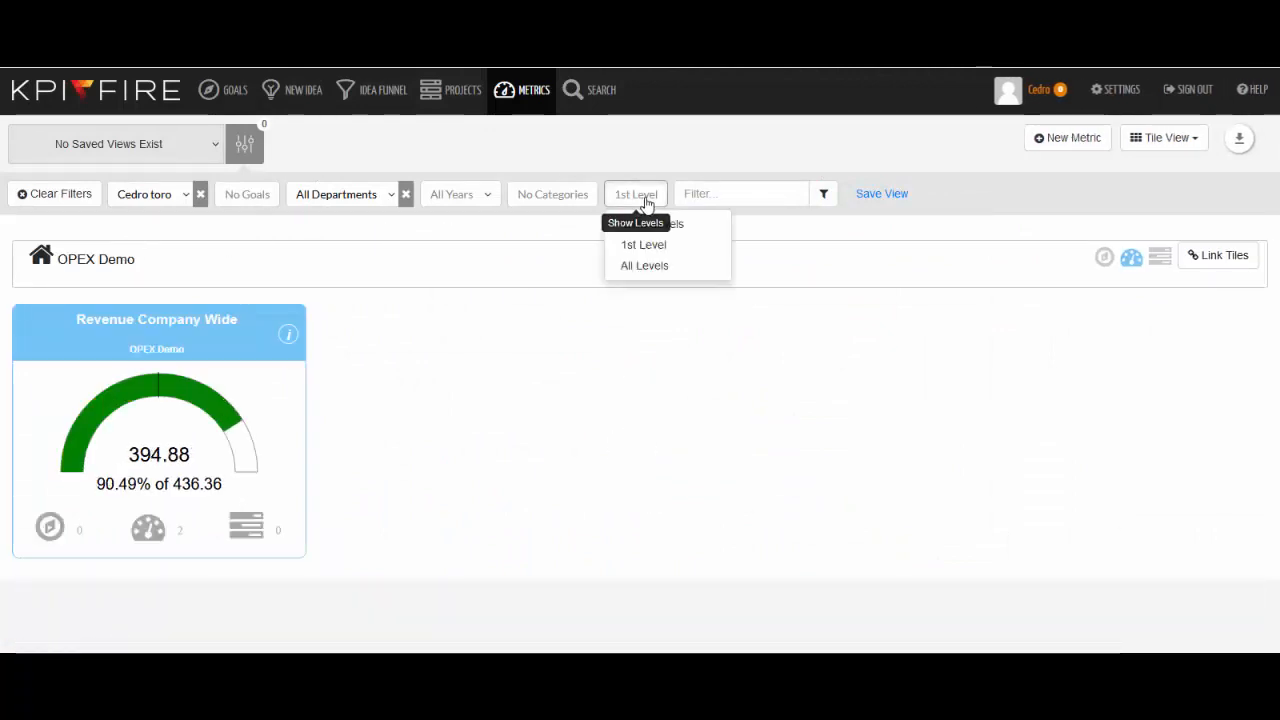
pyautogui.click(650, 264)
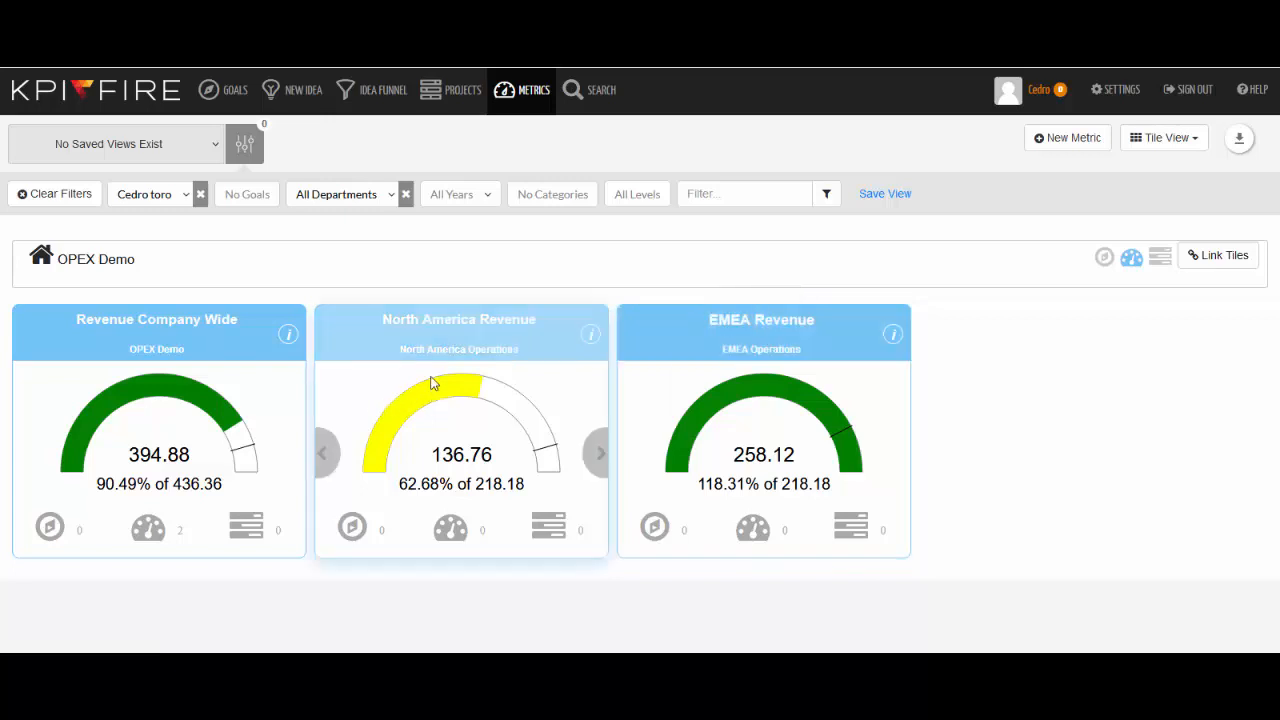
# Step: Filter the metrics to the North America Operations department only
pyautogui.click(393, 198)
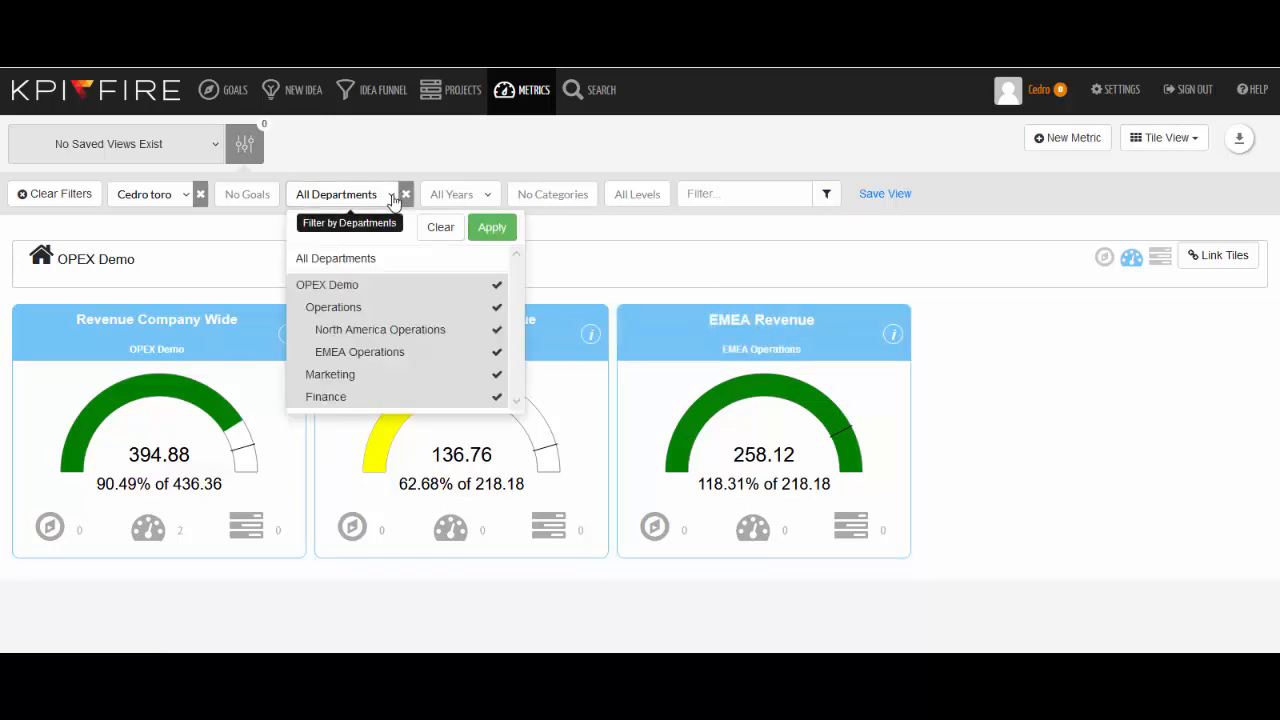
pyautogui.click(434, 230)
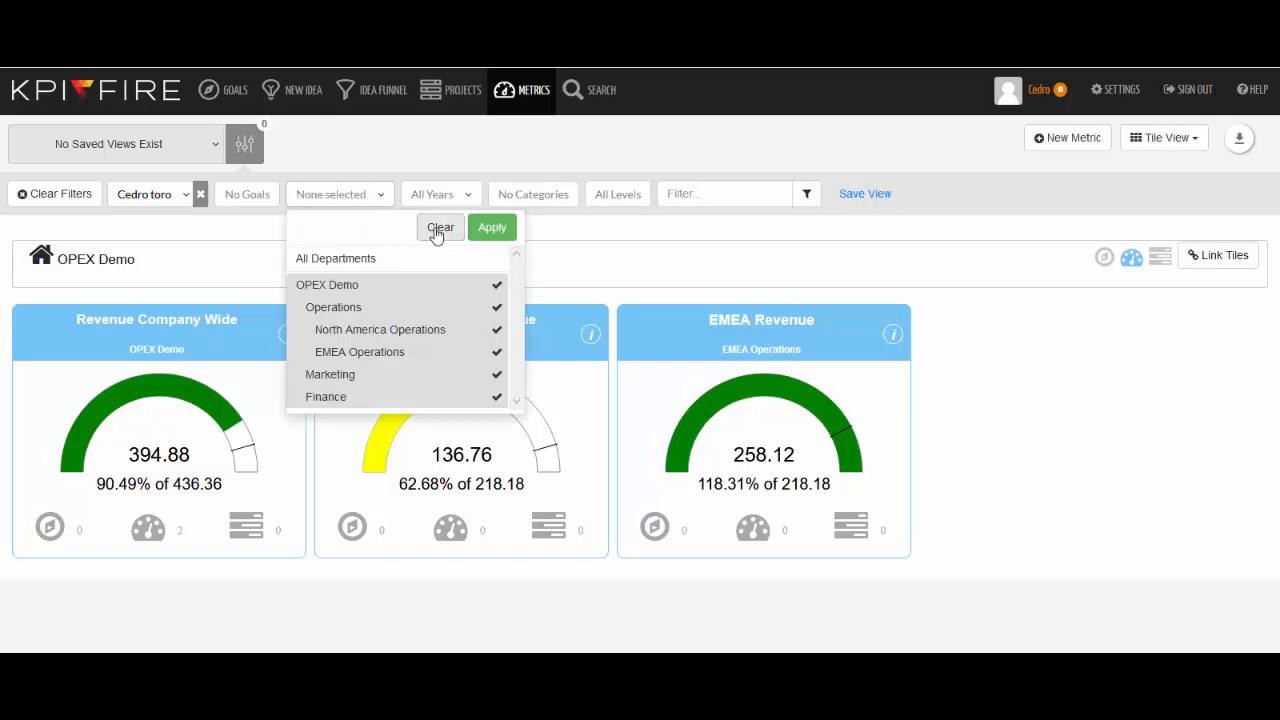
pyautogui.click(418, 340)
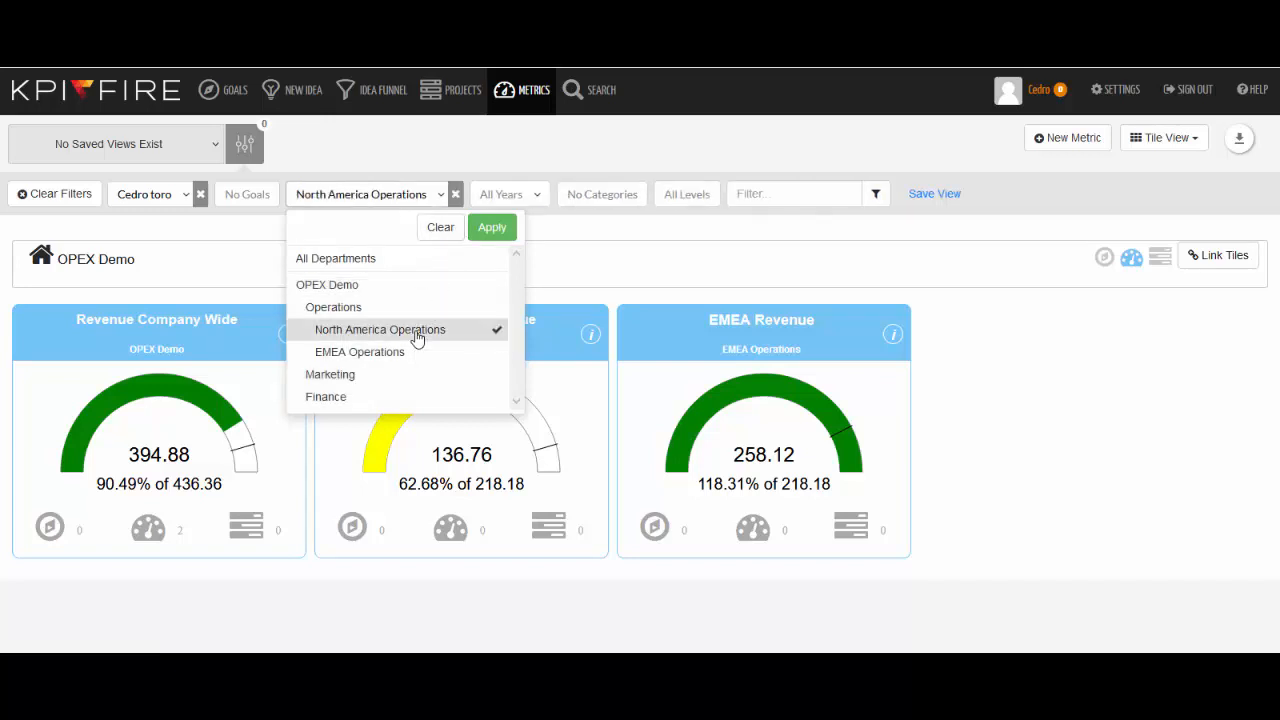
pyautogui.click(490, 229)
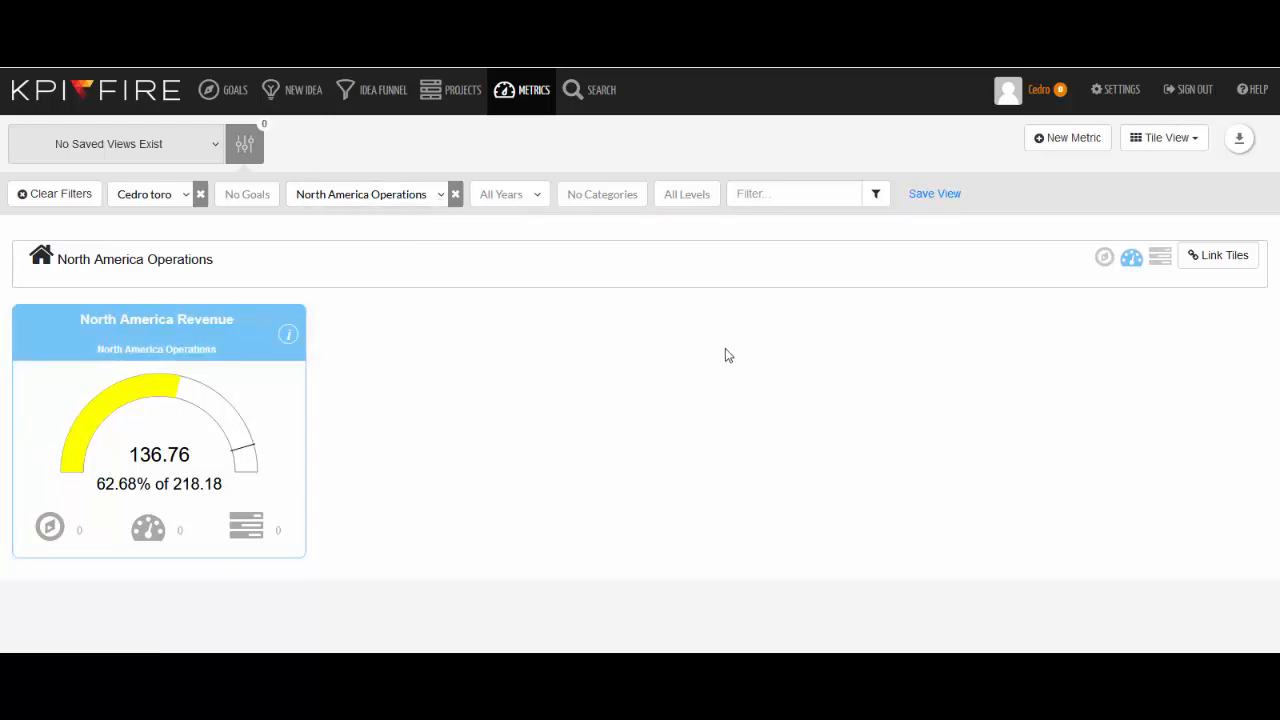
# Step: Add a new metric named North America Yield
pyautogui.click(1043, 139)
pyautogui.click(652, 157)
pyautogui.write('North A')
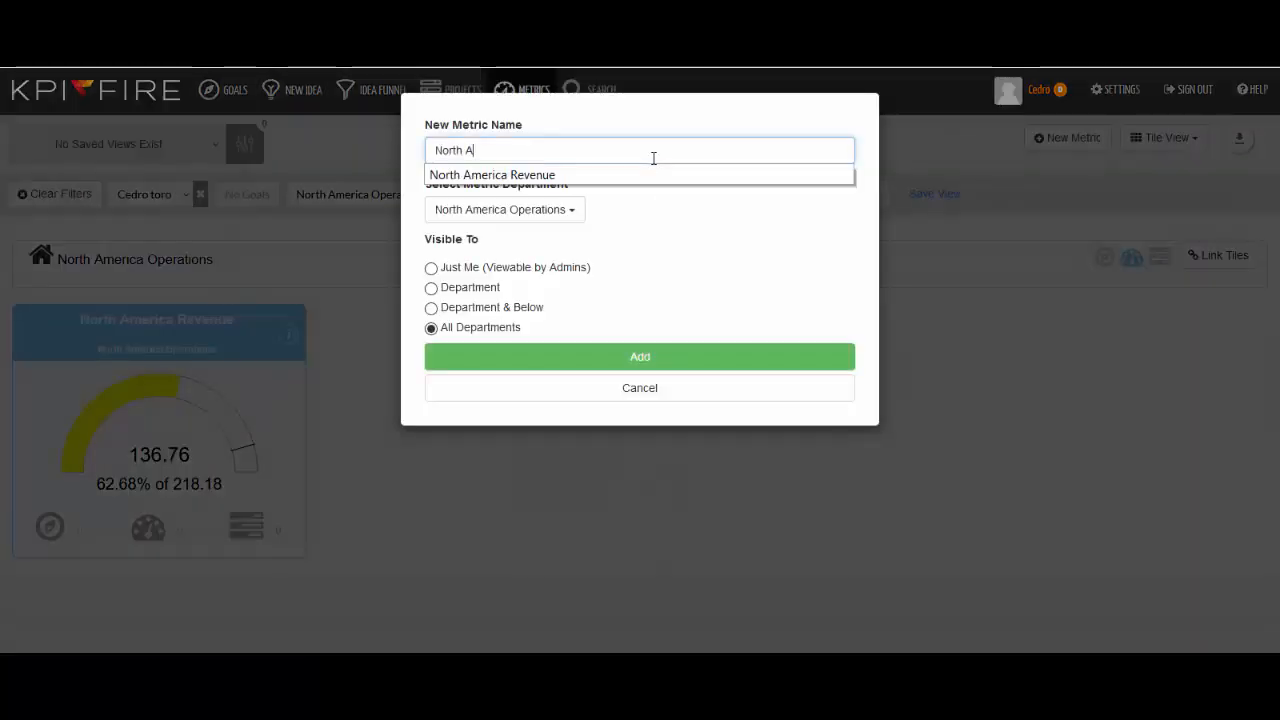
pyautogui.write('merica Yield')
pyautogui.click(618, 358)
# Step: Add a new metric named North America Customer Satisfaction in the North America Operations department
pyautogui.click(1063, 139)
pyautogui.click(619, 138)
pyautogui.write('Nort')
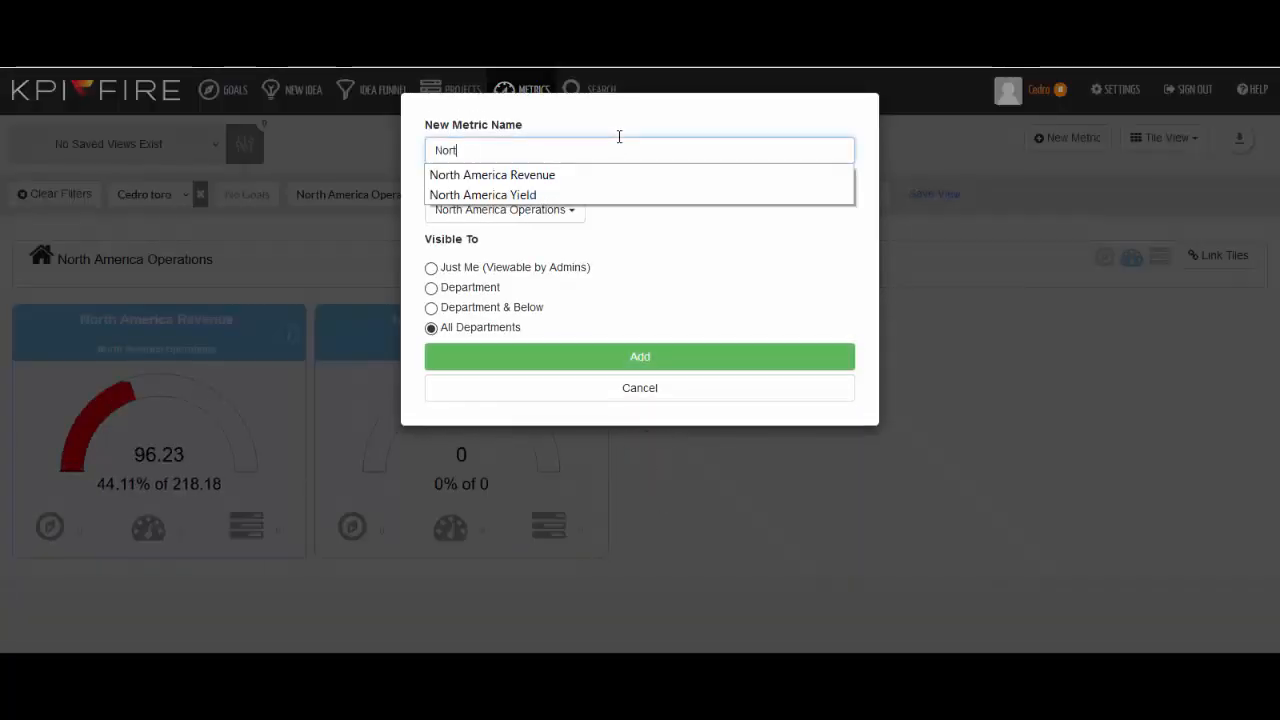
pyautogui.write('h America Customer Satisfaction')
pyautogui.click(505, 209)
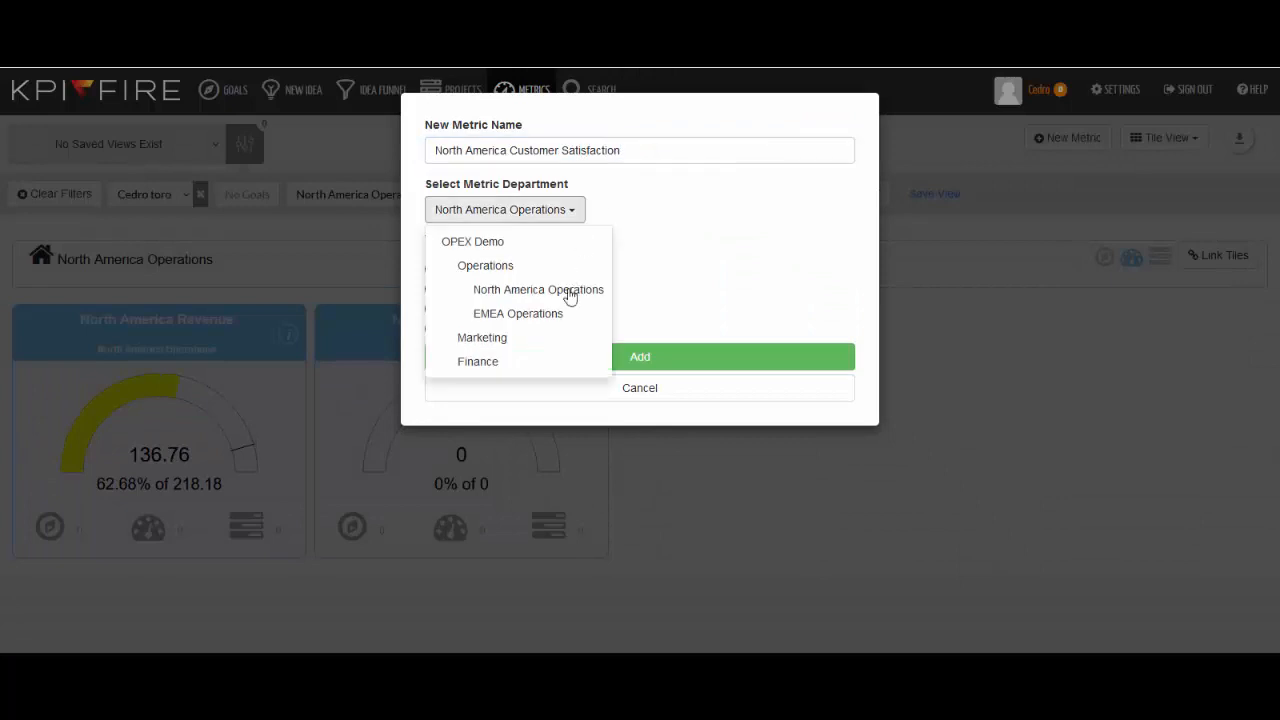
pyautogui.click(569, 290)
pyautogui.click(568, 358)
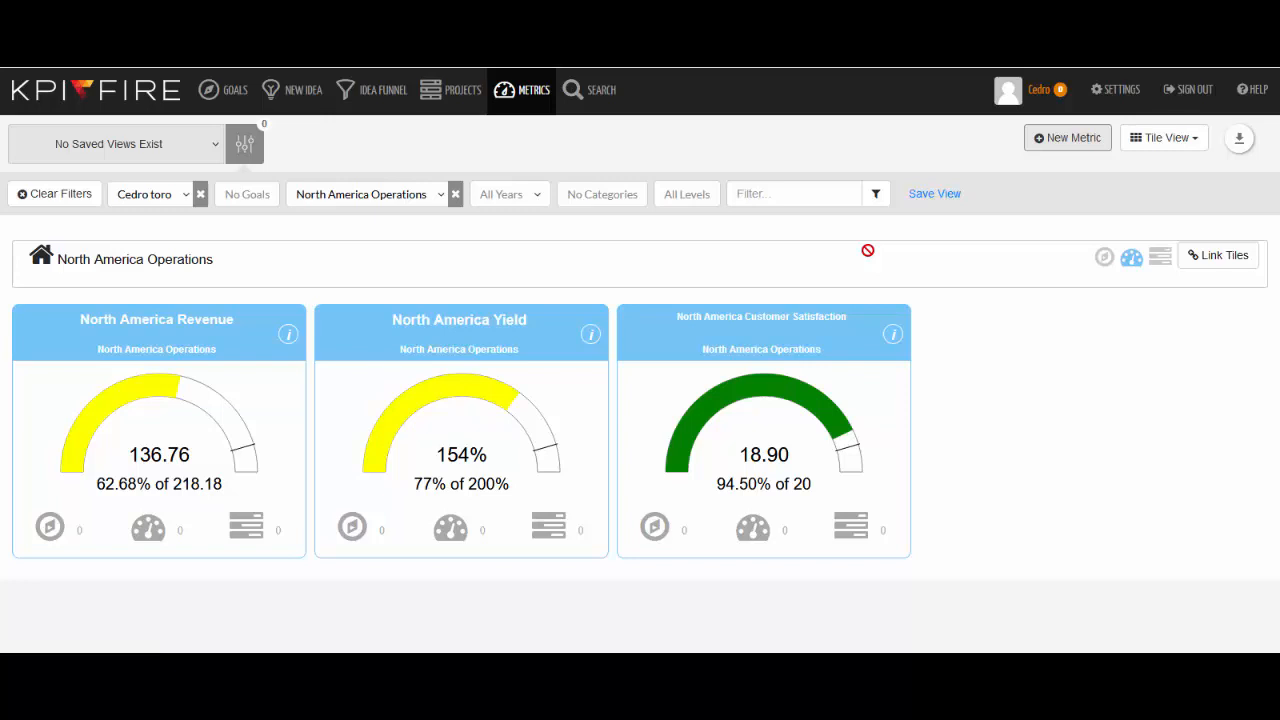
pyautogui.moveTo(651, 386); pyautogui.dragTo(374, 387)
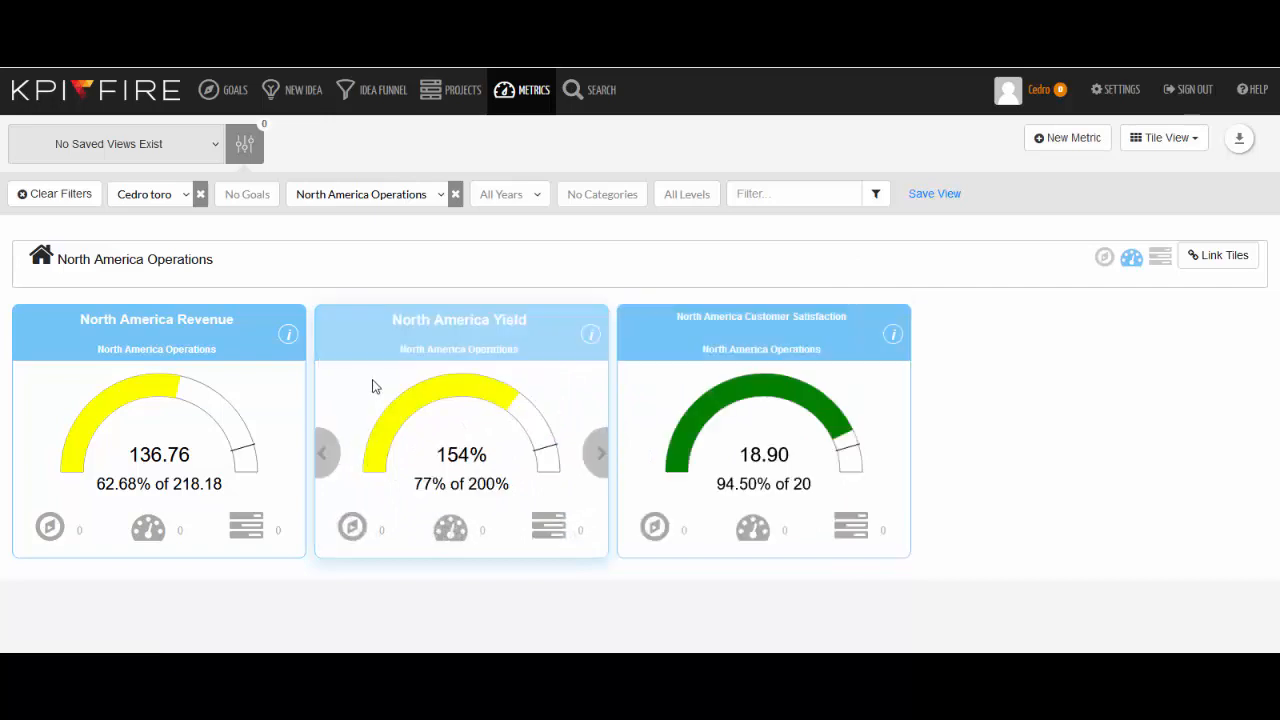
# Step: Switch the metrics page to the Summary Charts view and review the charts
pyautogui.click(1174, 143)
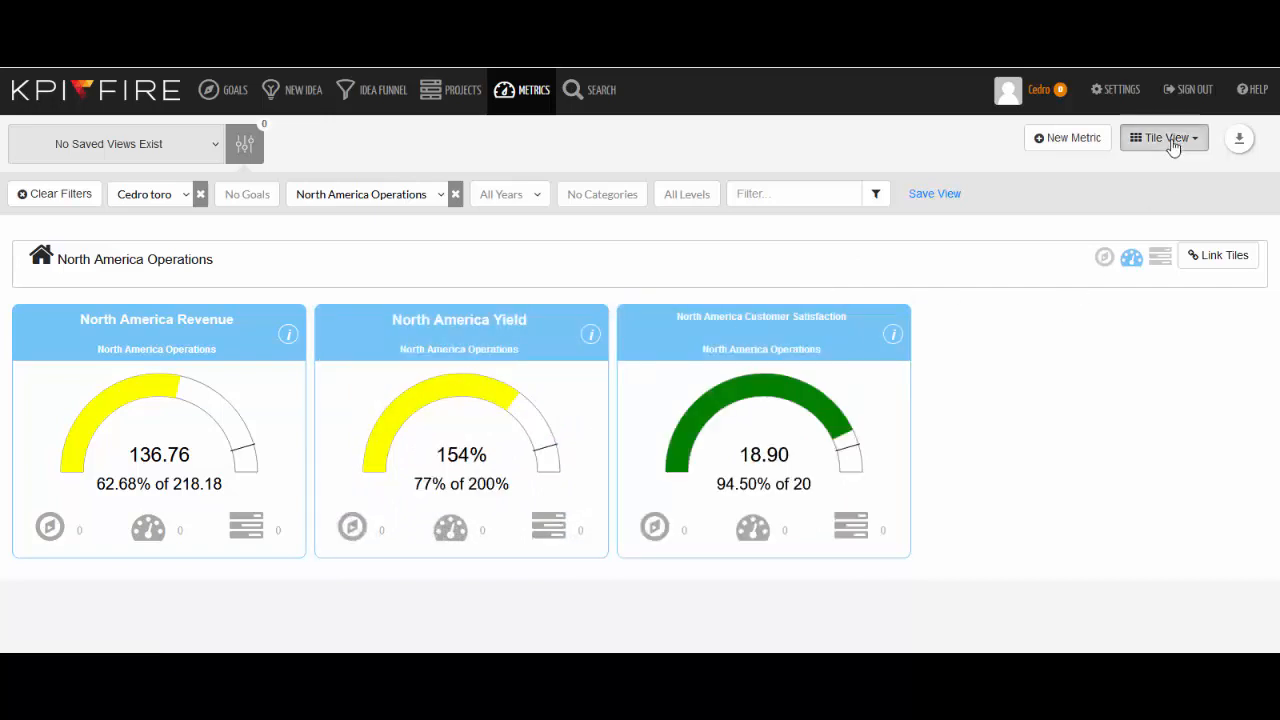
pyautogui.click(1150, 172)
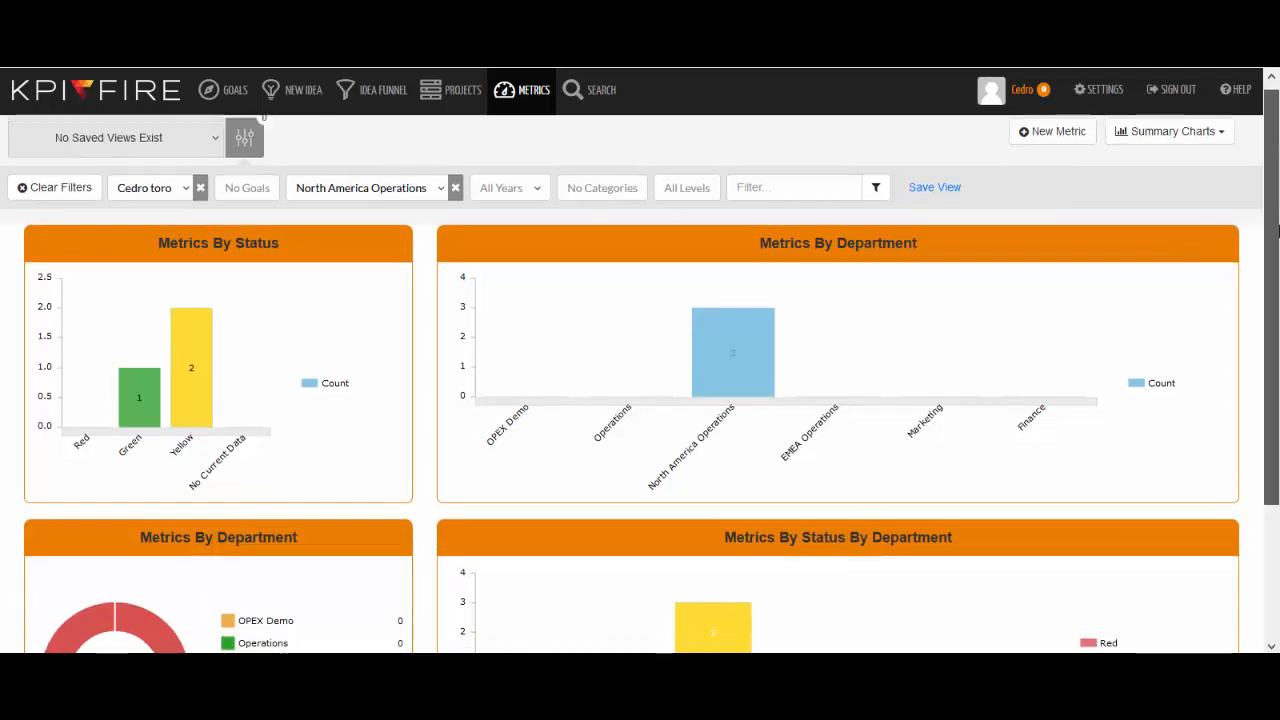
pyautogui.moveTo(1276, 213); pyautogui.dragTo(1278, 292)
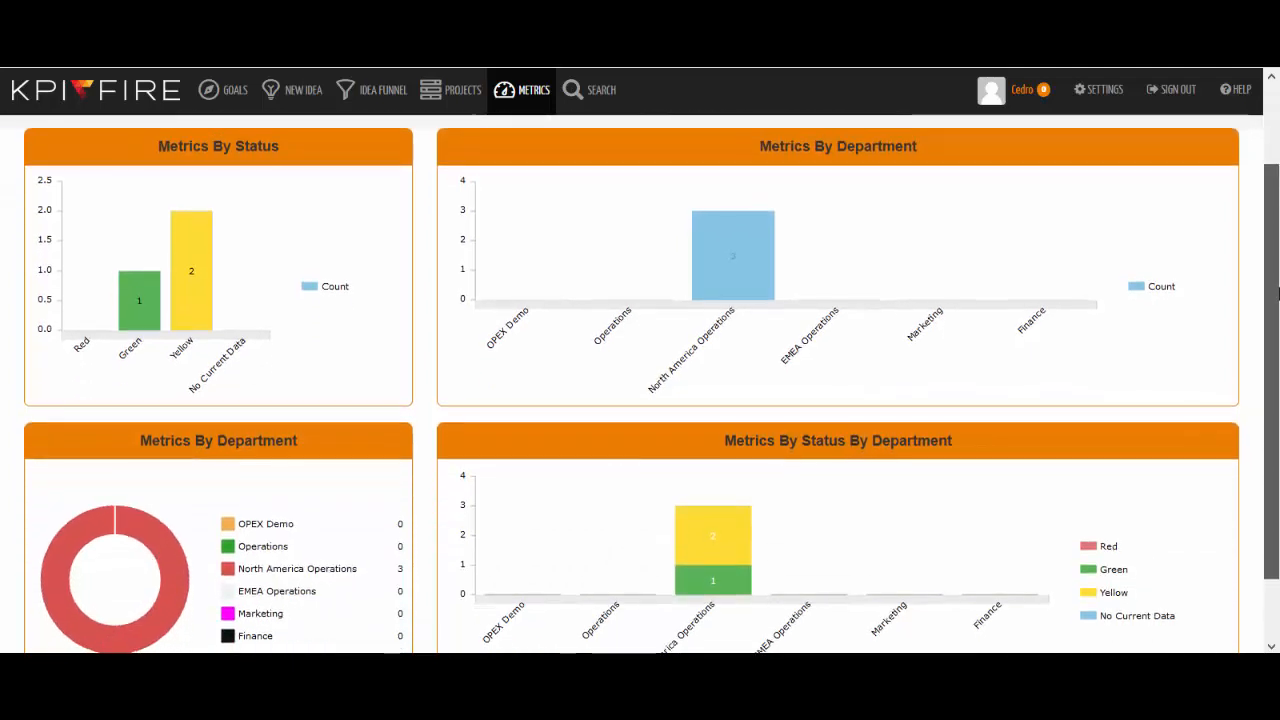